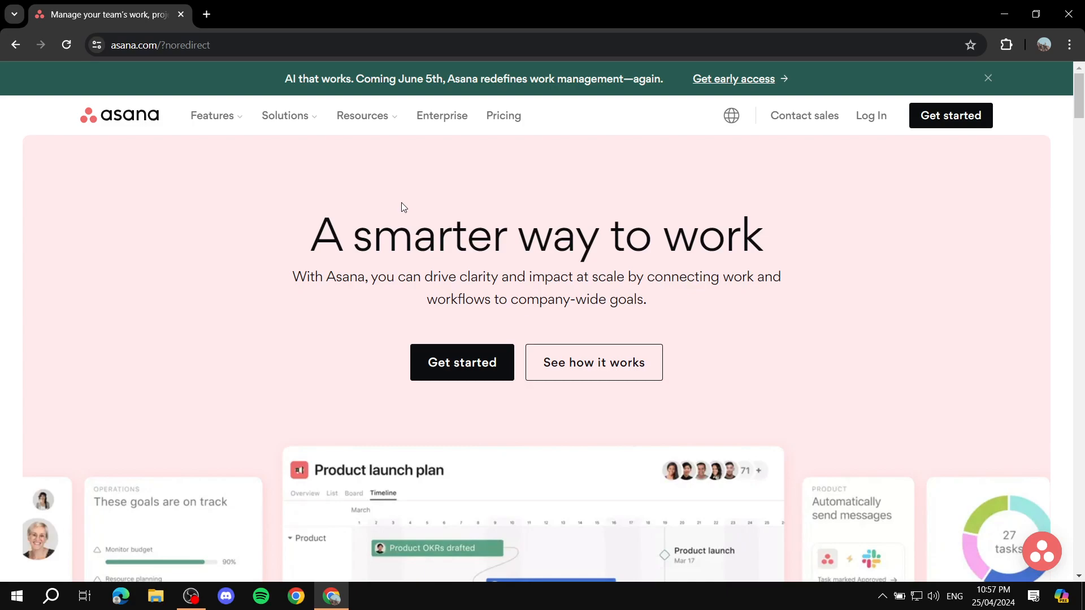
- Open Asana's pricing page and look over the Personal plan's US$0 price and heading
{"action": "left_click", "coordinate": [508, 125]}
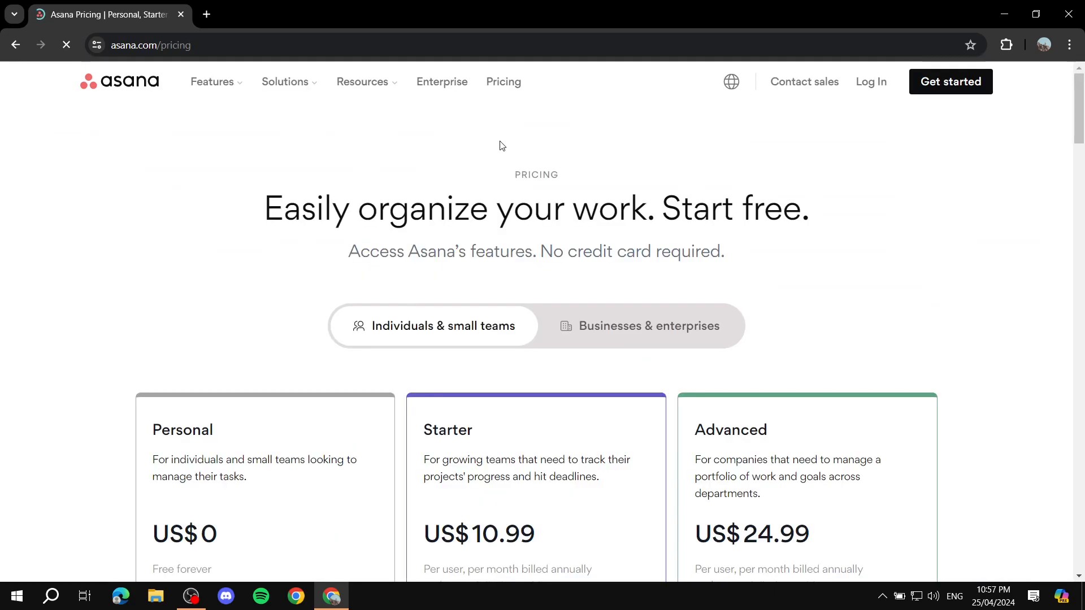
{"action": "scroll", "coordinate": [601, 242], "scroll_direction": "down", "scroll_amount": 3}
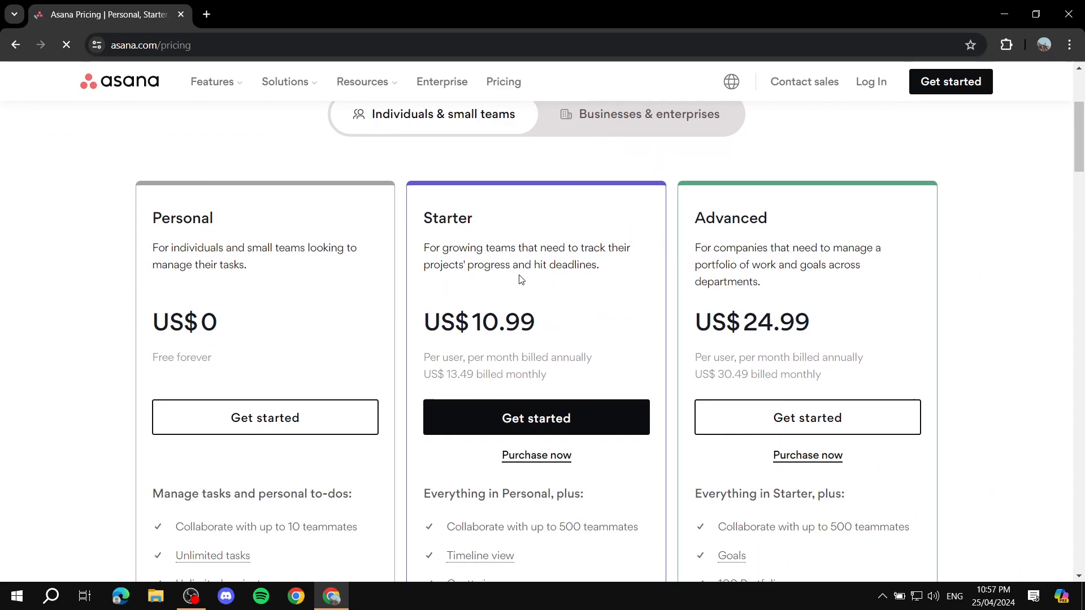
{"action": "left_click_drag", "start_coordinate": [145, 315], "coordinate": [268, 332]}
{"action": "left_click", "coordinate": [280, 330]}
{"action": "left_click_drag", "start_coordinate": [154, 227], "coordinate": [266, 222]}
{"action": "left_click", "coordinate": [266, 223]}
{"action": "scroll", "coordinate": [314, 286], "scroll_direction": "down", "scroll_amount": 2}
{"action": "scroll", "coordinate": [355, 267], "scroll_direction": "down", "scroll_amount": 2}
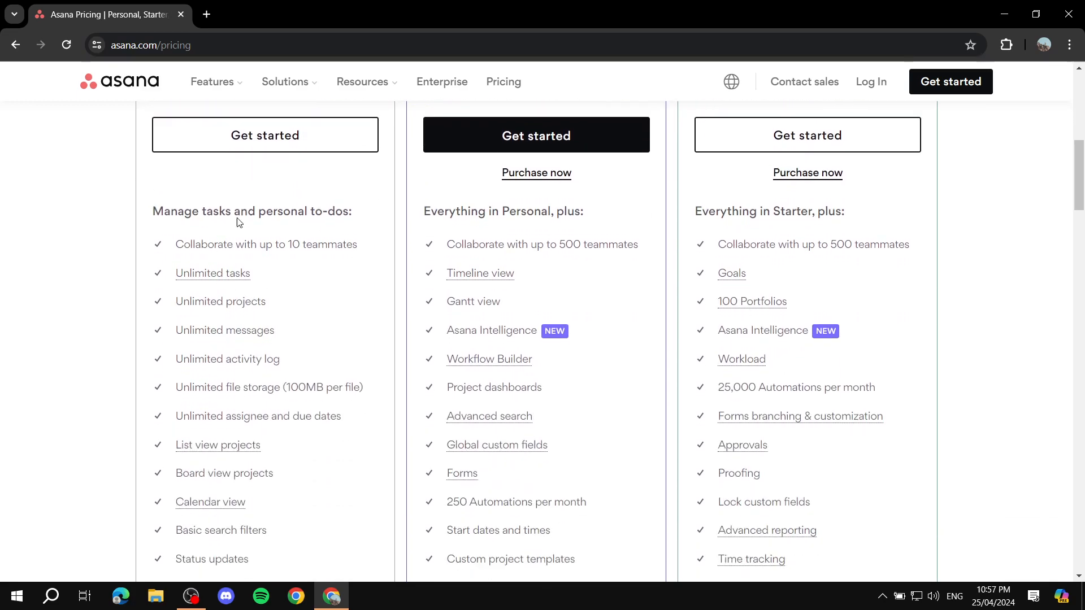
{"action": "scroll", "coordinate": [306, 225], "scroll_direction": "up", "scroll_amount": 2}
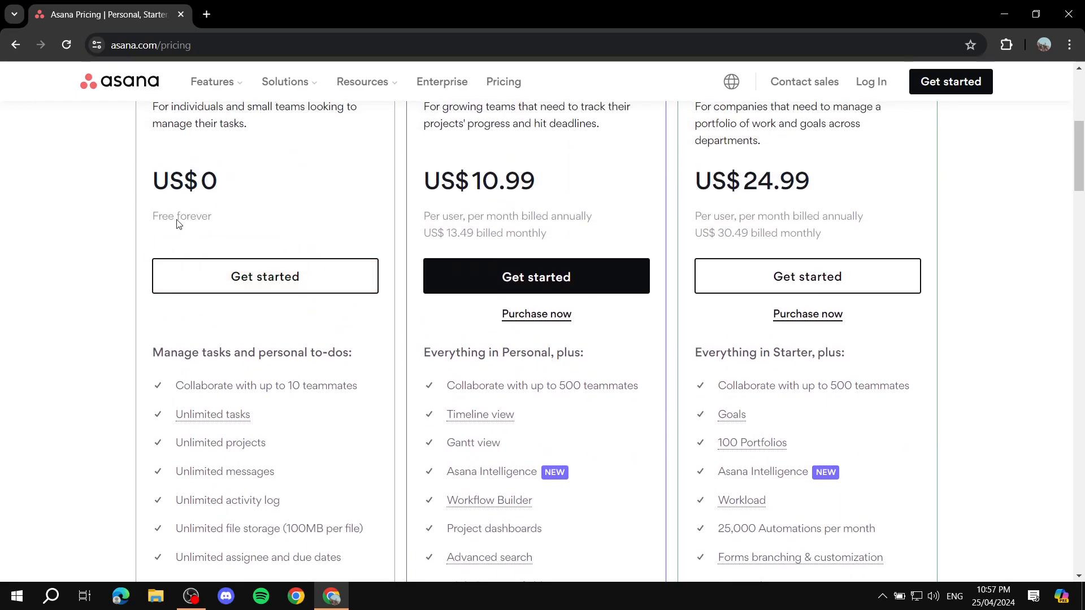
{"action": "scroll", "coordinate": [293, 212], "scroll_direction": "down", "scroll_amount": 8}
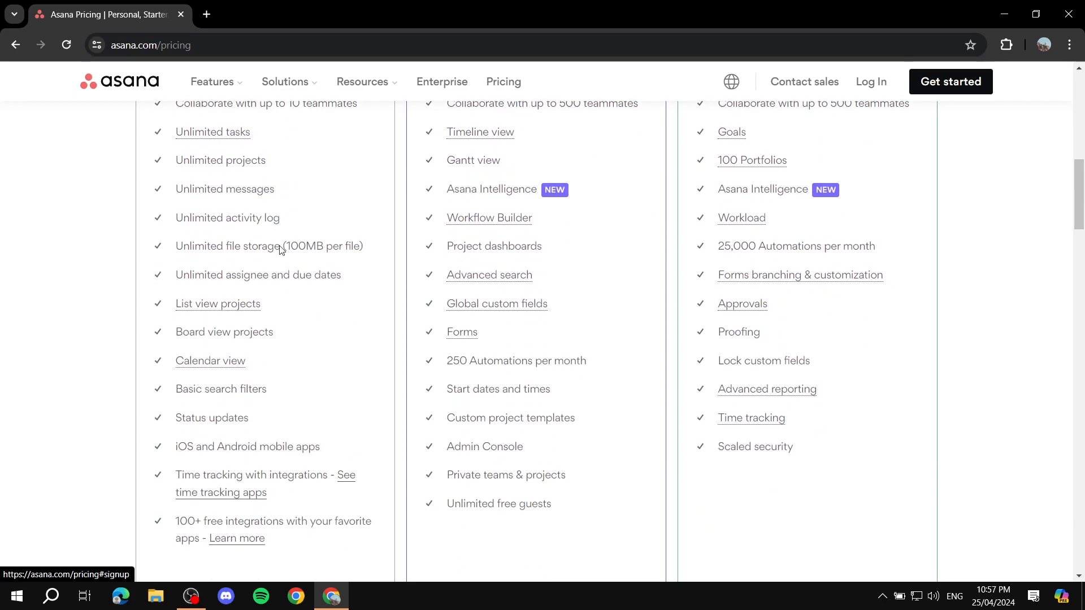
{"action": "scroll", "coordinate": [271, 322], "scroll_direction": "up", "scroll_amount": 7}
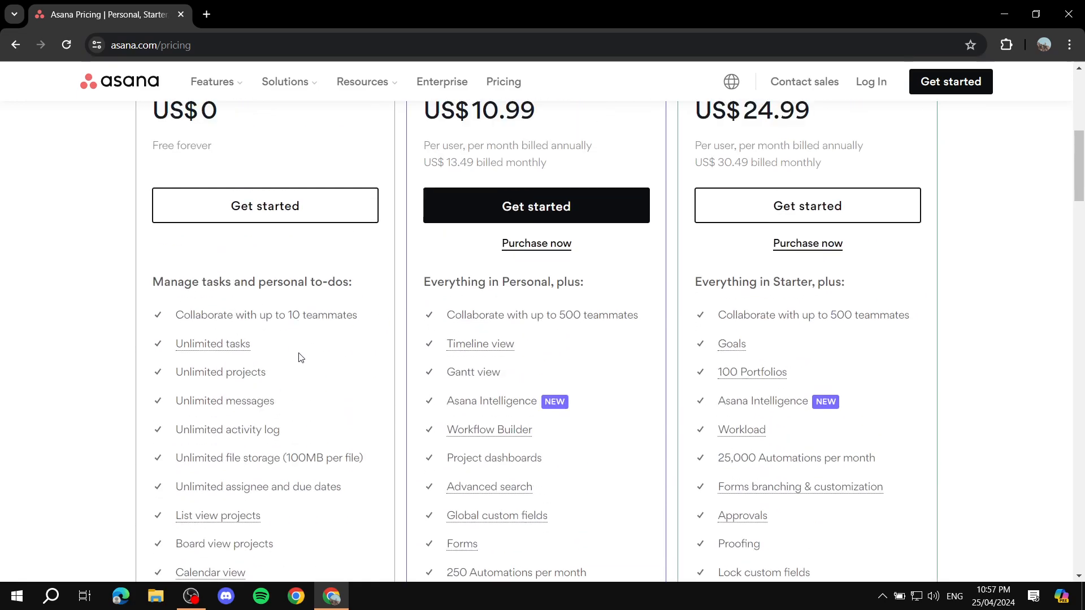
{"action": "scroll", "coordinate": [299, 378], "scroll_direction": "up", "scroll_amount": 4}
{"action": "scroll", "coordinate": [278, 359], "scroll_direction": "down", "scroll_amount": 1}
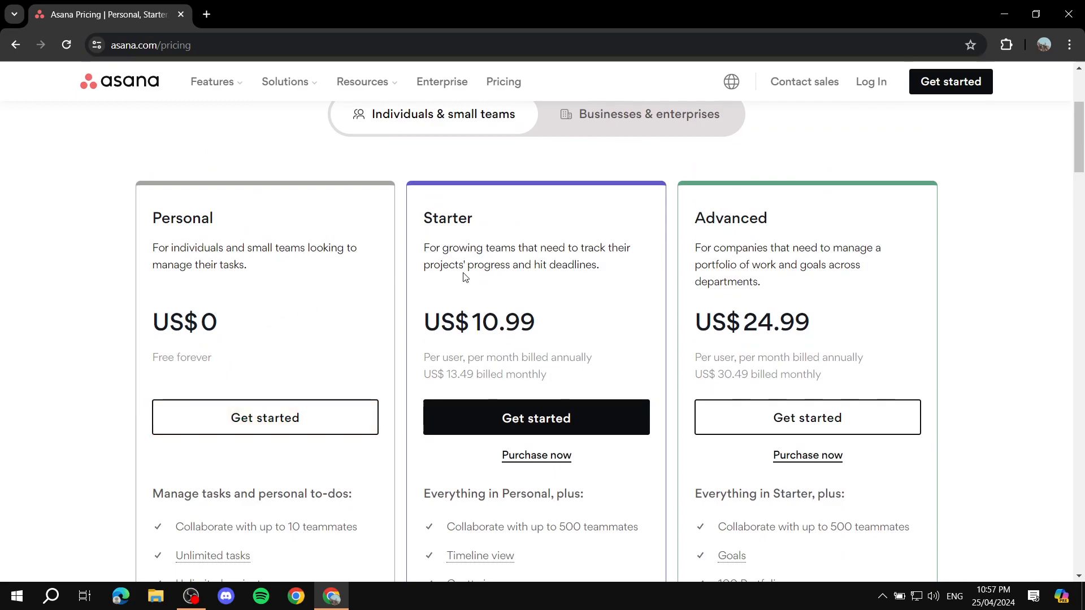
- Read the Starter plan description and scroll through the plan feature lists
{"action": "left_click_drag", "start_coordinate": [423, 247], "coordinate": [615, 290]}
{"action": "left_click", "coordinate": [615, 291]}
{"action": "scroll", "coordinate": [582, 324], "scroll_direction": "down", "scroll_amount": 4}
{"action": "scroll", "coordinate": [611, 281], "scroll_direction": "up", "scroll_amount": 4}
{"action": "scroll", "coordinate": [848, 310], "scroll_direction": "down", "scroll_amount": 6}
{"action": "scroll", "coordinate": [863, 325], "scroll_direction": "down", "scroll_amount": 4}
{"action": "scroll", "coordinate": [812, 332], "scroll_direction": "up", "scroll_amount": 10}
{"action": "scroll", "coordinate": [779, 268], "scroll_direction": "down", "scroll_amount": 1}
{"action": "scroll", "coordinate": [606, 283], "scroll_direction": "up", "scroll_amount": 4}
{"action": "scroll", "coordinate": [727, 368], "scroll_direction": "down", "scroll_amount": 6}
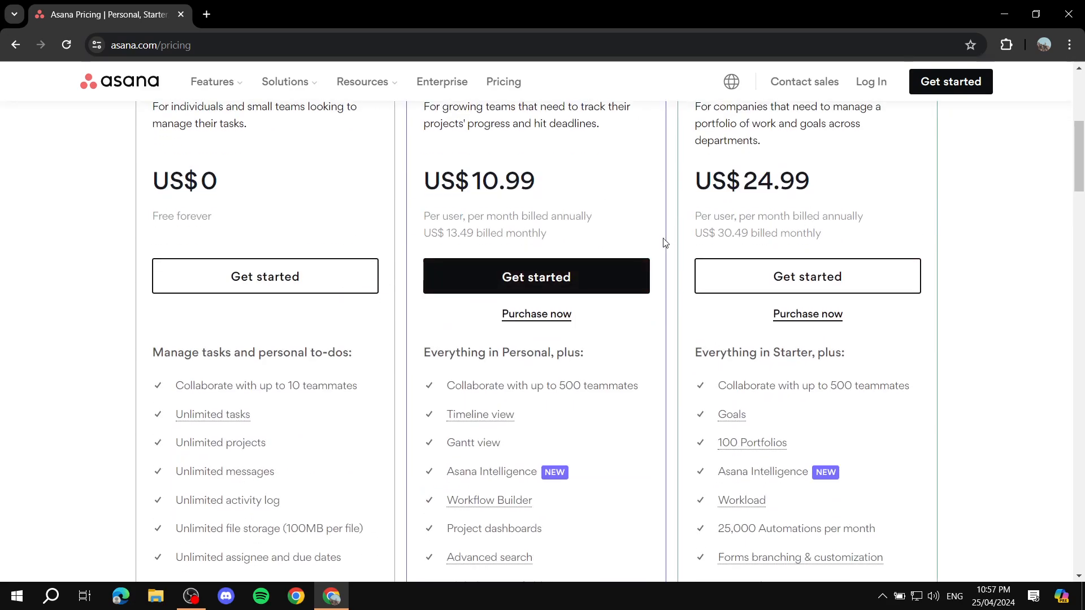
{"action": "scroll", "coordinate": [665, 243], "scroll_direction": "up", "scroll_amount": 4}
{"action": "scroll", "coordinate": [502, 325], "scroll_direction": "down", "scroll_amount": 3}
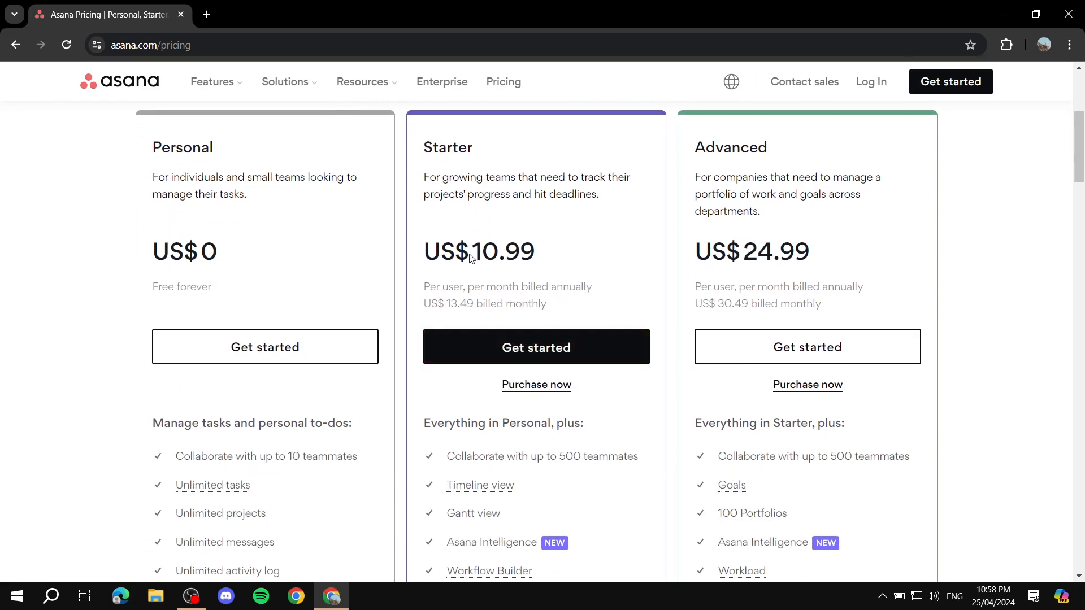
{"action": "scroll", "coordinate": [379, 236], "scroll_direction": "up", "scroll_amount": 1}
- Compare the Personal plan's 10-teammate limit with the 500 teammates of Starter and Advanced
{"action": "left_click_drag", "start_coordinate": [145, 219], "coordinate": [228, 222]}
{"action": "left_click", "coordinate": [238, 223]}
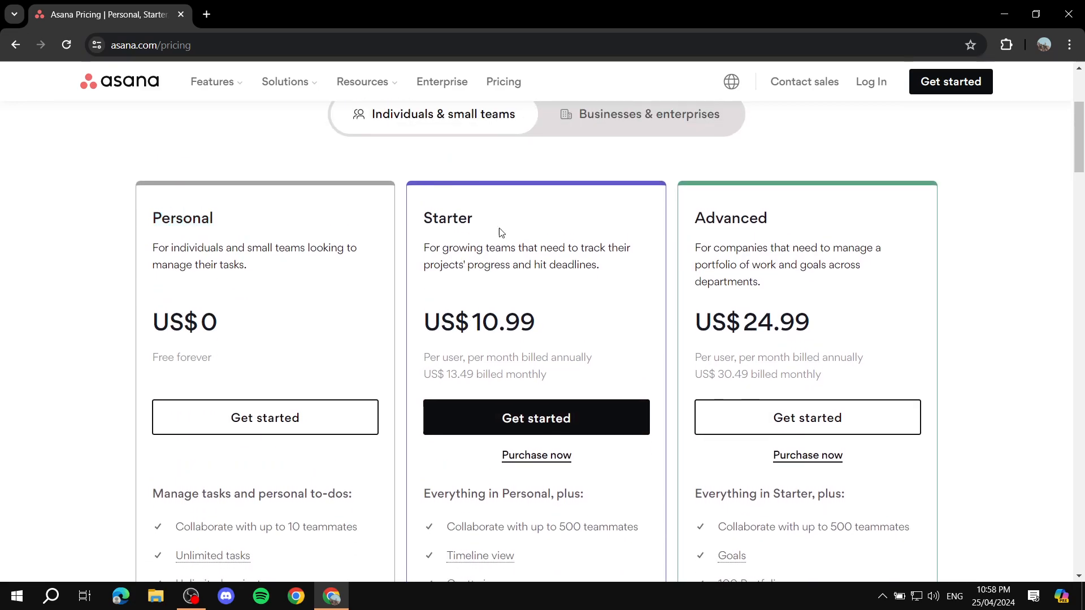
{"action": "scroll", "coordinate": [744, 240], "scroll_direction": "down", "scroll_amount": 4}
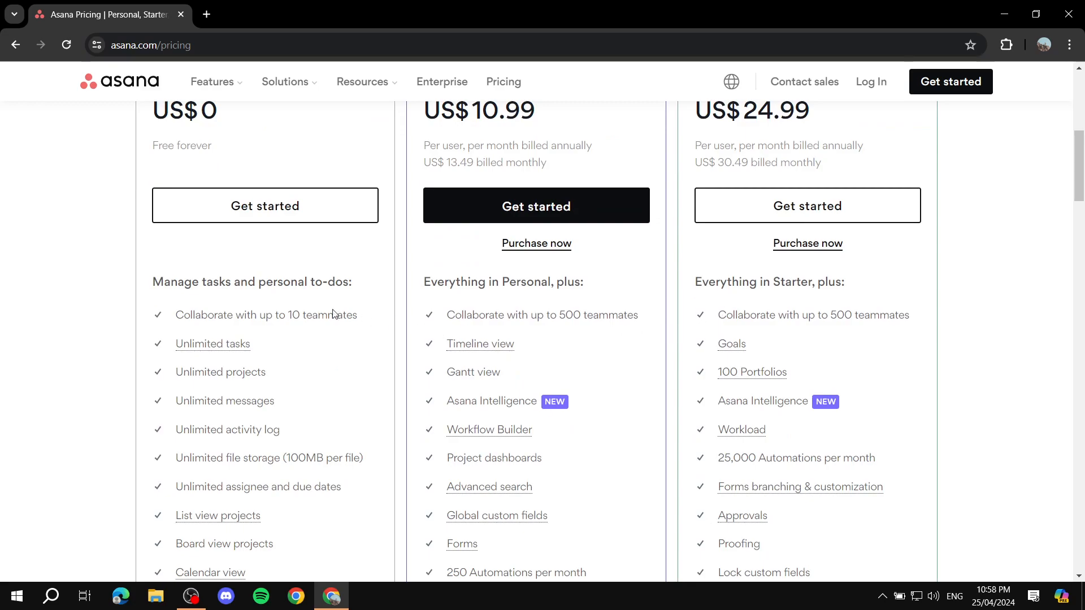
{"action": "left_click_drag", "start_coordinate": [287, 318], "coordinate": [365, 328]}
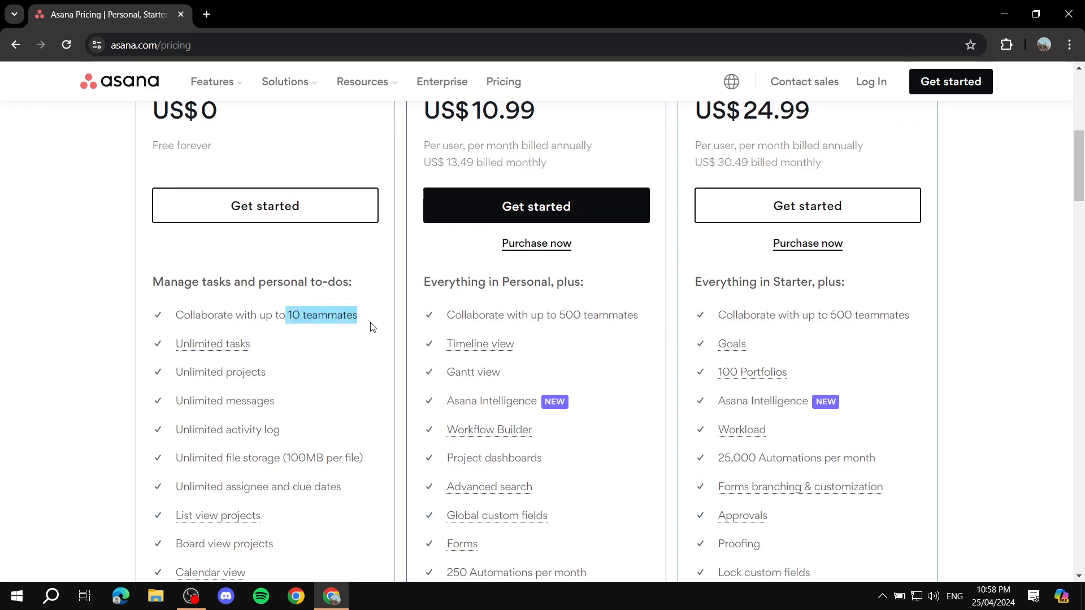
{"action": "left_click", "coordinate": [289, 332]}
{"action": "left_click_drag", "start_coordinate": [291, 319], "coordinate": [372, 321]}
{"action": "left_click", "coordinate": [403, 302]}
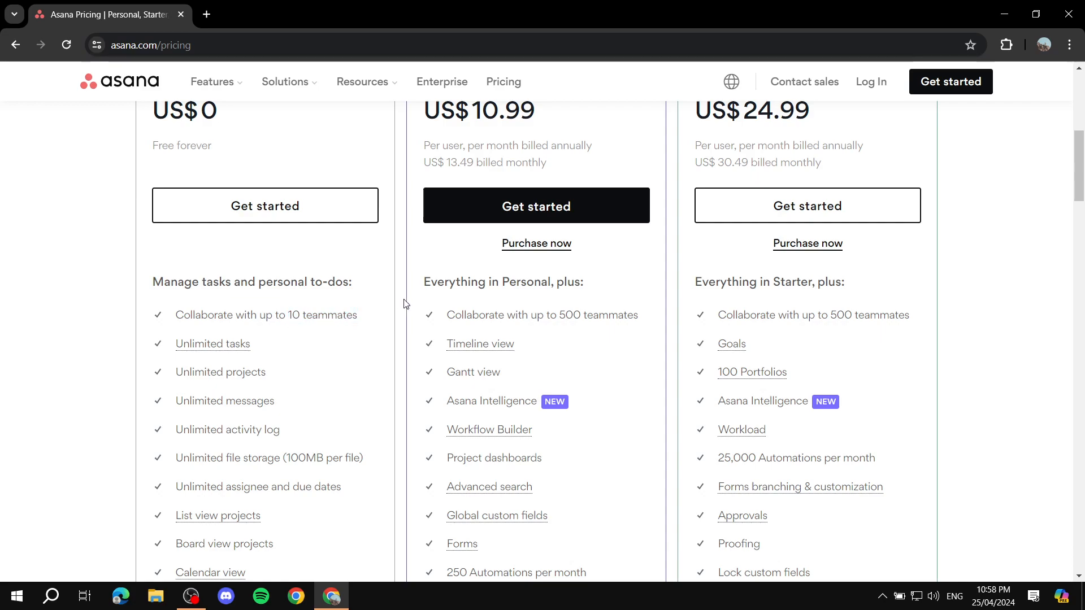
{"action": "left_click_drag", "start_coordinate": [447, 315], "coordinate": [972, 325]}
{"action": "left_click", "coordinate": [972, 324]}
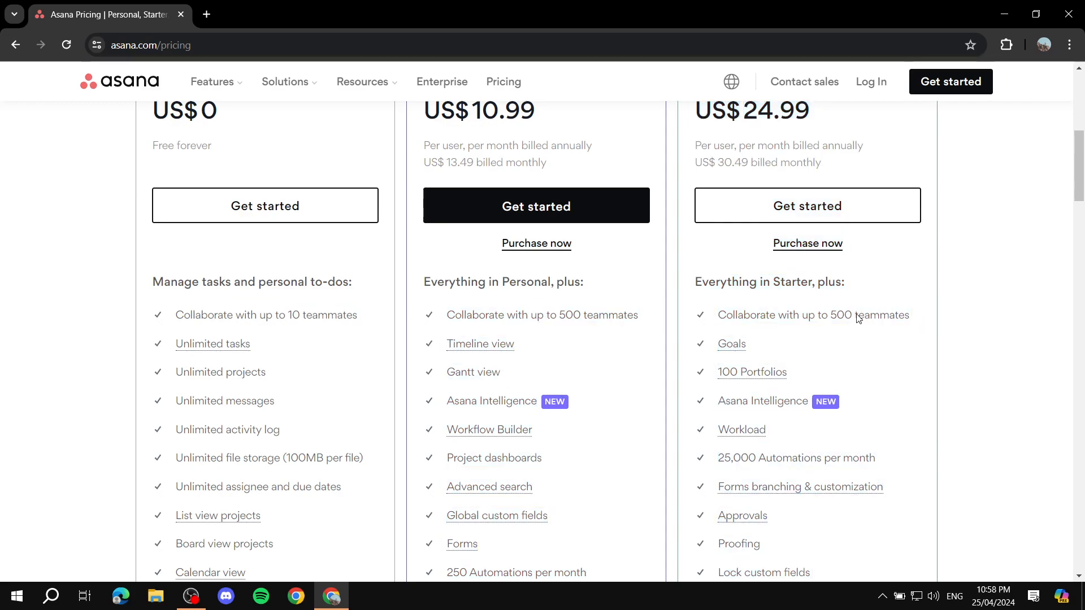
{"action": "scroll", "coordinate": [877, 396], "scroll_direction": "down", "scroll_amount": 5}
{"action": "scroll", "coordinate": [878, 400], "scroll_direction": "down", "scroll_amount": 4}
{"action": "scroll", "coordinate": [840, 164], "scroll_direction": "up", "scroll_amount": 15}
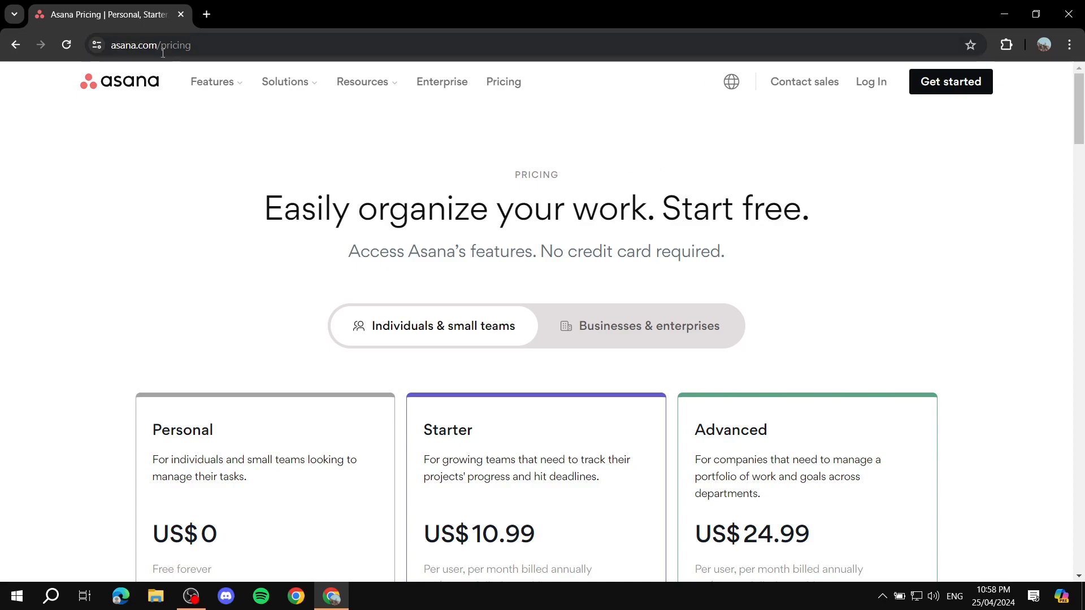
- Sign up for a new account and close the getting-started panel to reveal My tasks
{"action": "left_click", "coordinate": [959, 90]}
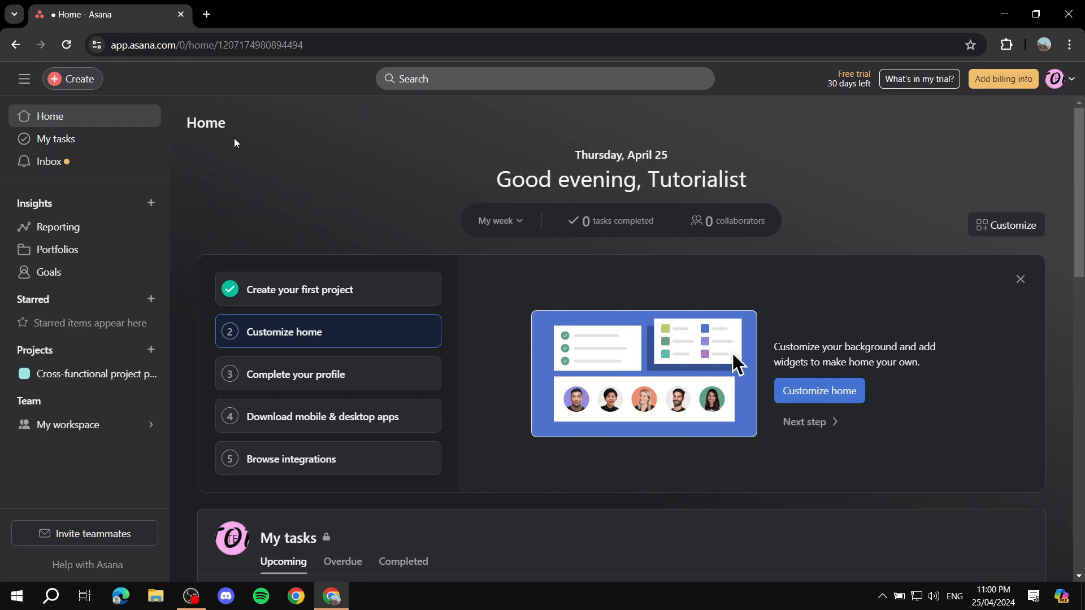
{"action": "left_click", "coordinate": [1019, 279]}
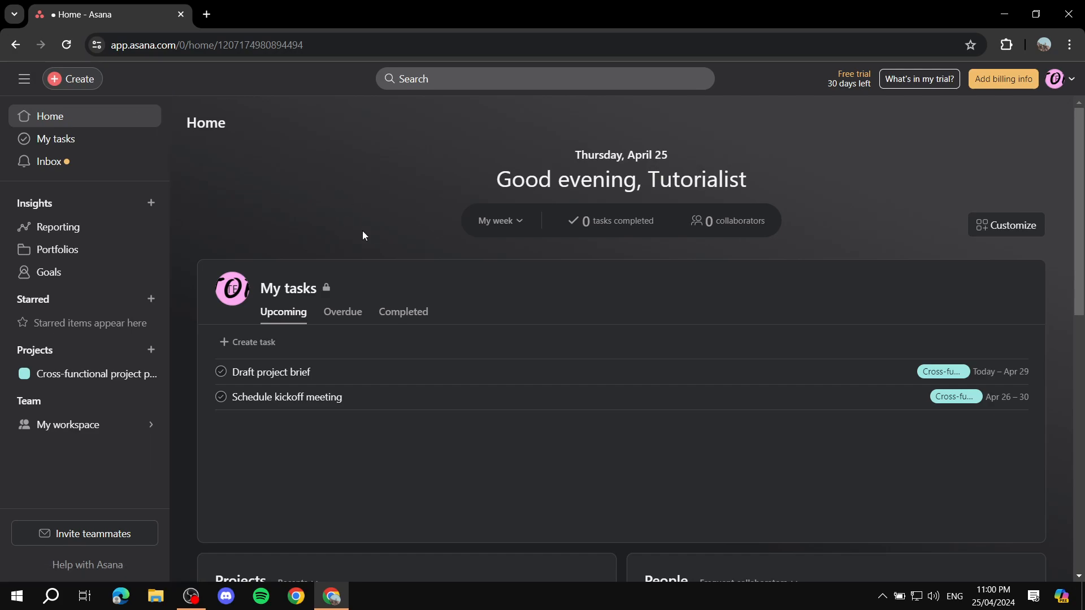
{"action": "scroll", "coordinate": [405, 223], "scroll_direction": "down", "scroll_amount": 2}
{"action": "scroll", "coordinate": [565, 260], "scroll_direction": "down", "scroll_amount": 2}
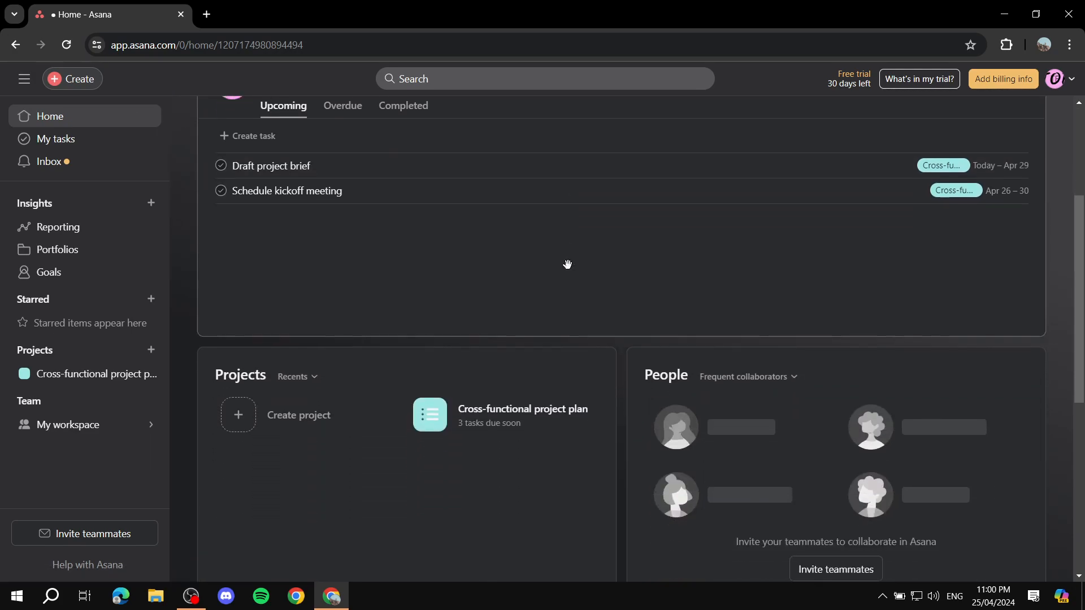
{"action": "scroll", "coordinate": [565, 292], "scroll_direction": "up", "scroll_amount": 4}
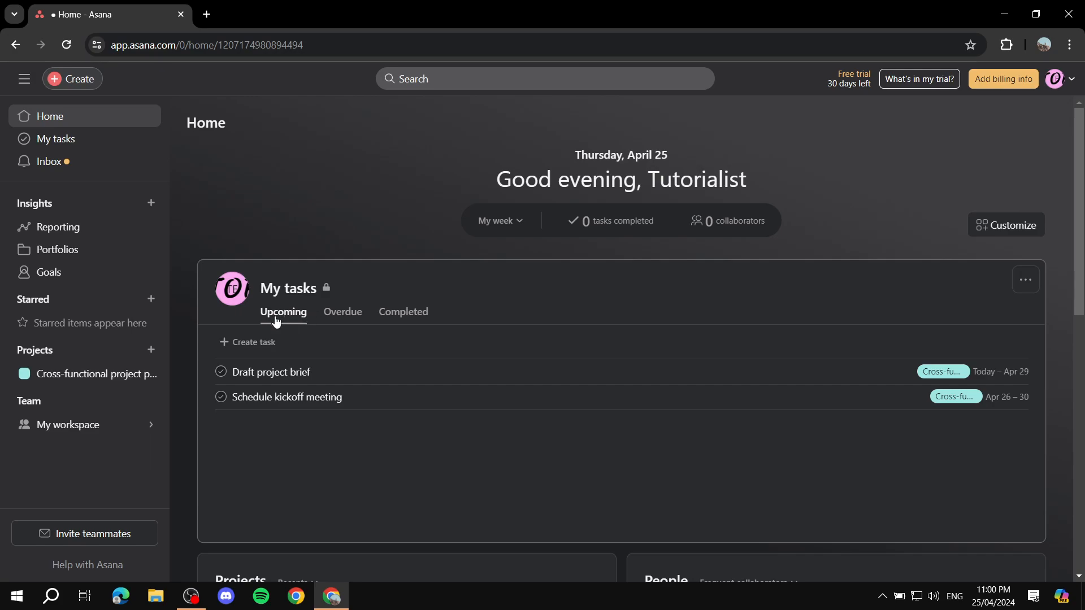
{"action": "left_click", "coordinate": [341, 373]}
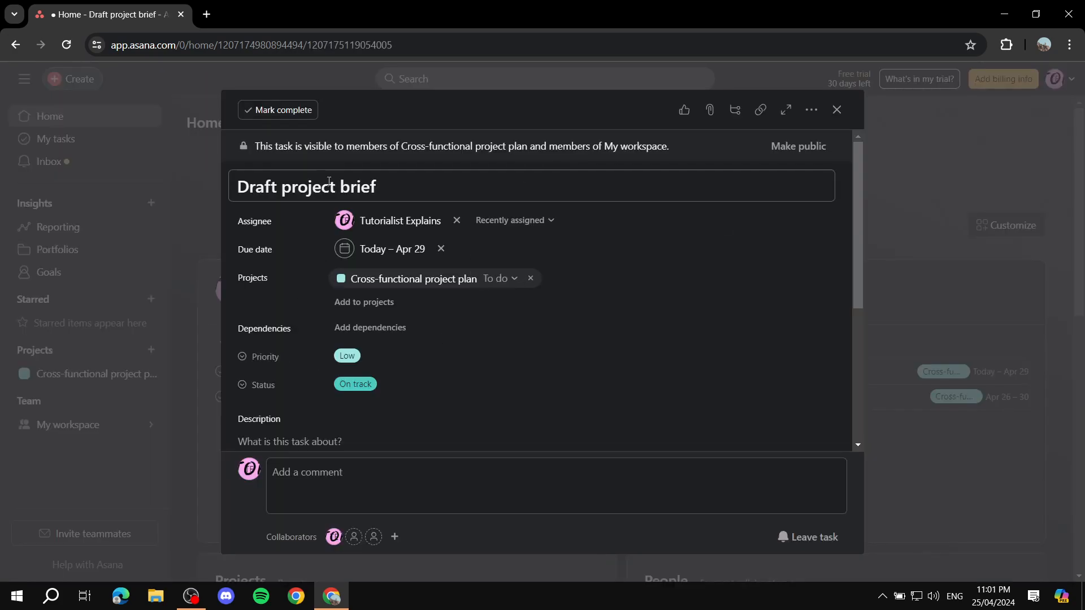
{"action": "scroll", "coordinate": [324, 222], "scroll_direction": "down", "scroll_amount": 5}
{"action": "scroll", "coordinate": [324, 222], "scroll_direction": "up", "scroll_amount": 5}
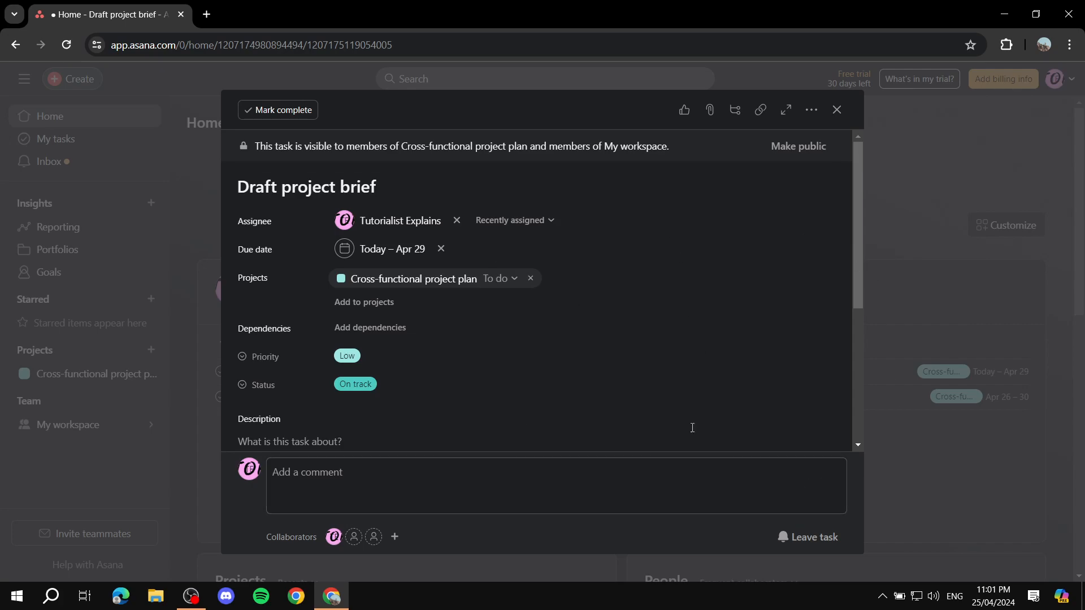
{"action": "left_click", "coordinate": [837, 110]}
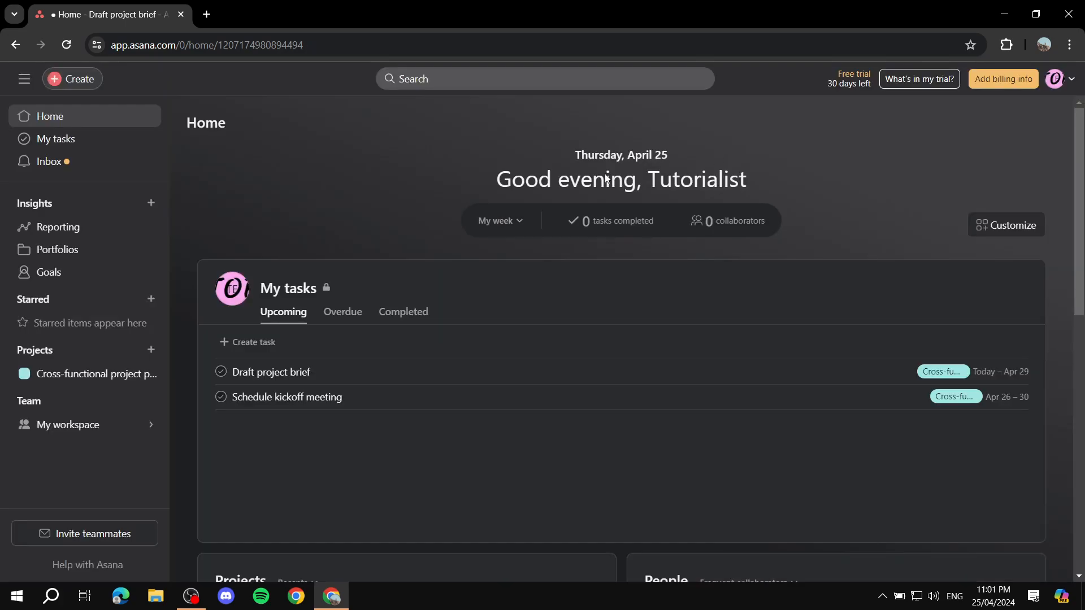
{"action": "left_click", "coordinate": [362, 375]}
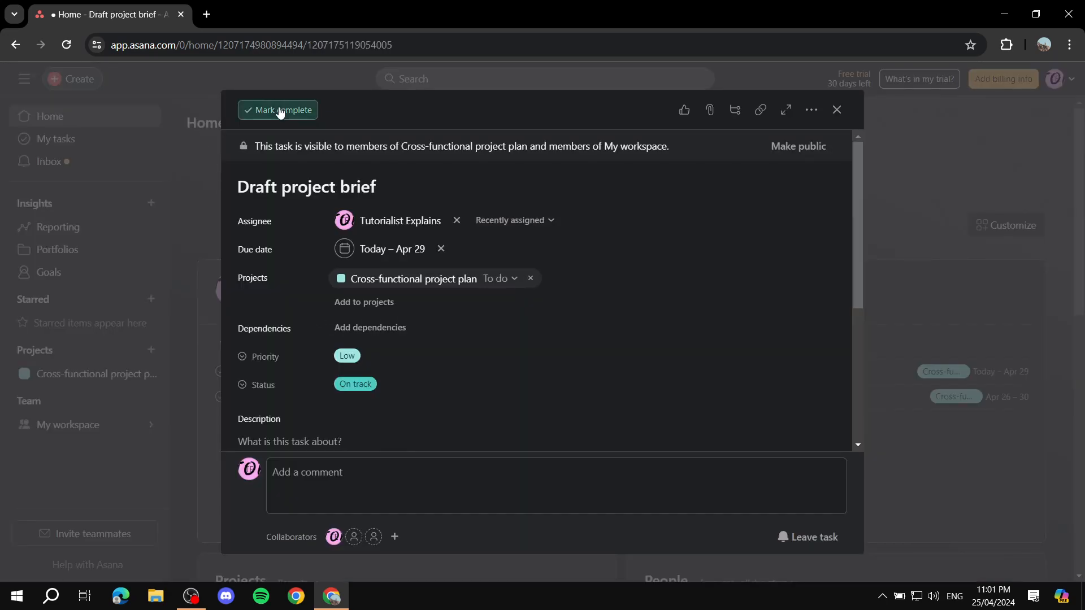
{"action": "left_click", "coordinate": [837, 110]}
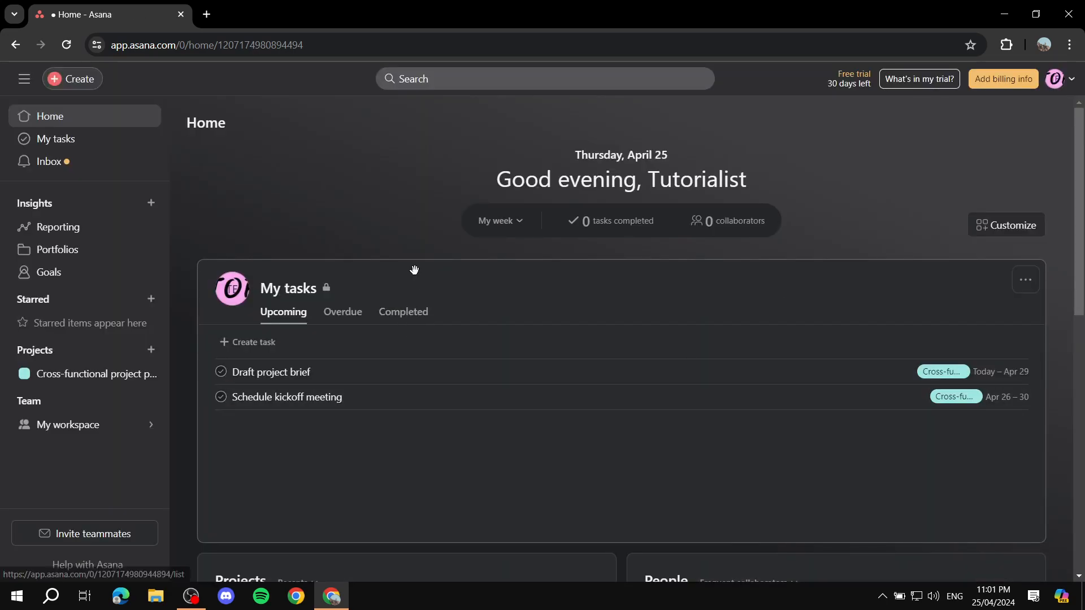
- In Customize, try the dark purple and black Home backgrounds, then settle on light grey
{"action": "scroll", "coordinate": [485, 290], "scroll_direction": "down", "scroll_amount": 3}
{"action": "scroll", "coordinate": [558, 240], "scroll_direction": "down", "scroll_amount": 8}
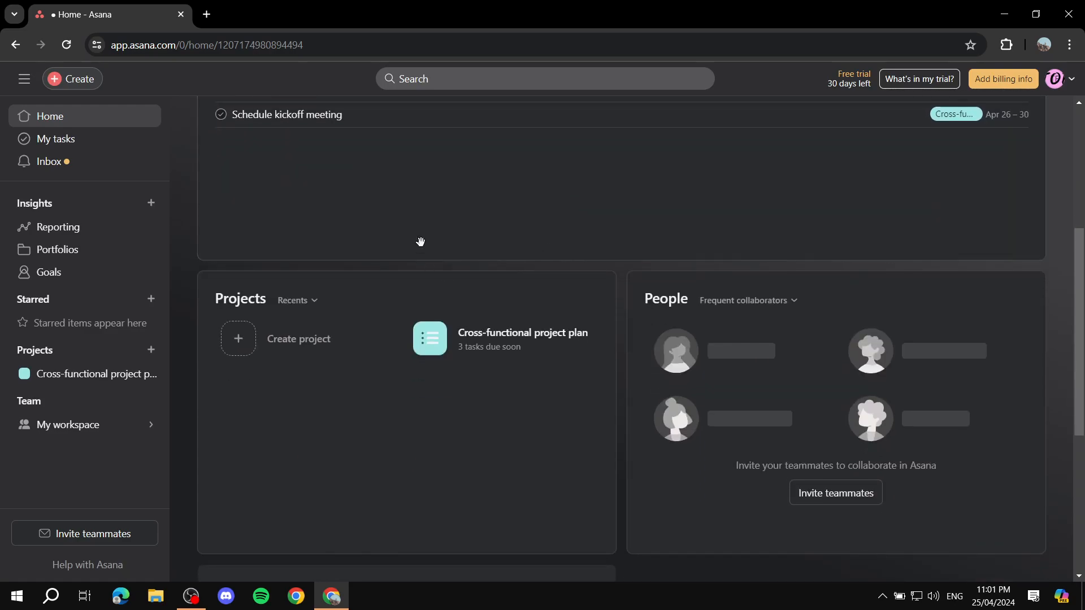
{"action": "scroll", "coordinate": [537, 260], "scroll_direction": "up", "scroll_amount": 5}
{"action": "scroll", "coordinate": [622, 316], "scroll_direction": "down", "scroll_amount": 5}
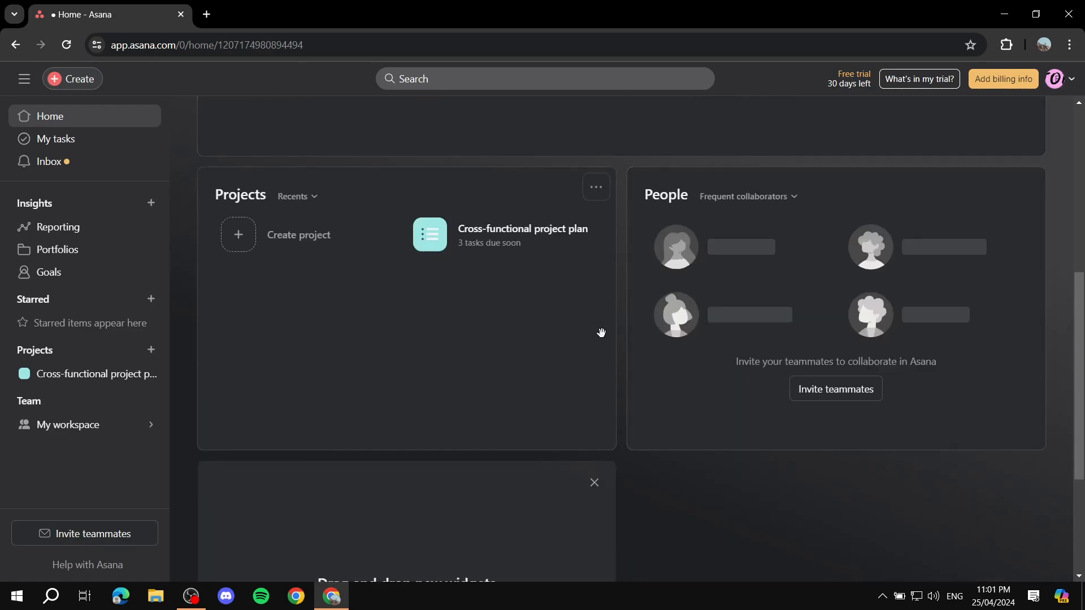
{"action": "scroll", "coordinate": [541, 284], "scroll_direction": "up", "scroll_amount": 10}
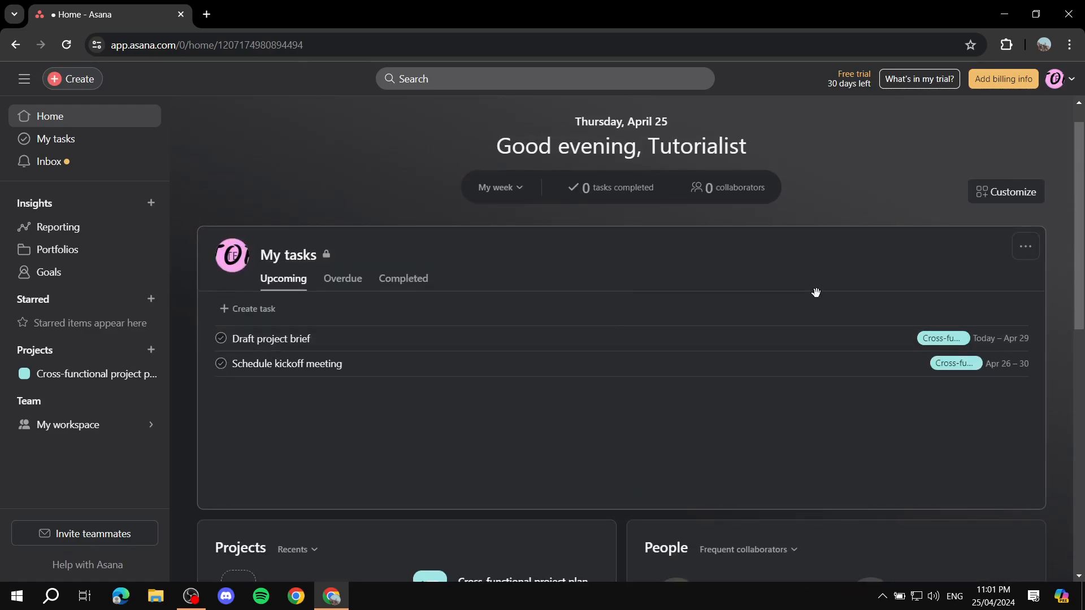
{"action": "scroll", "coordinate": [747, 249], "scroll_direction": "down", "scroll_amount": 1}
{"action": "scroll", "coordinate": [738, 249], "scroll_direction": "up", "scroll_amount": 1}
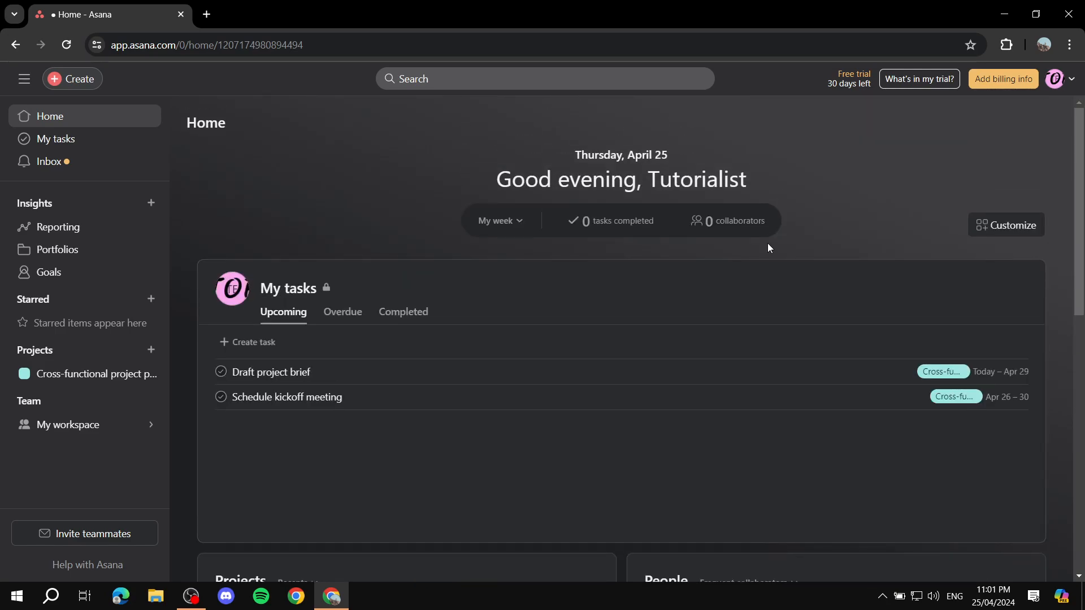
{"action": "left_click", "coordinate": [1009, 225]}
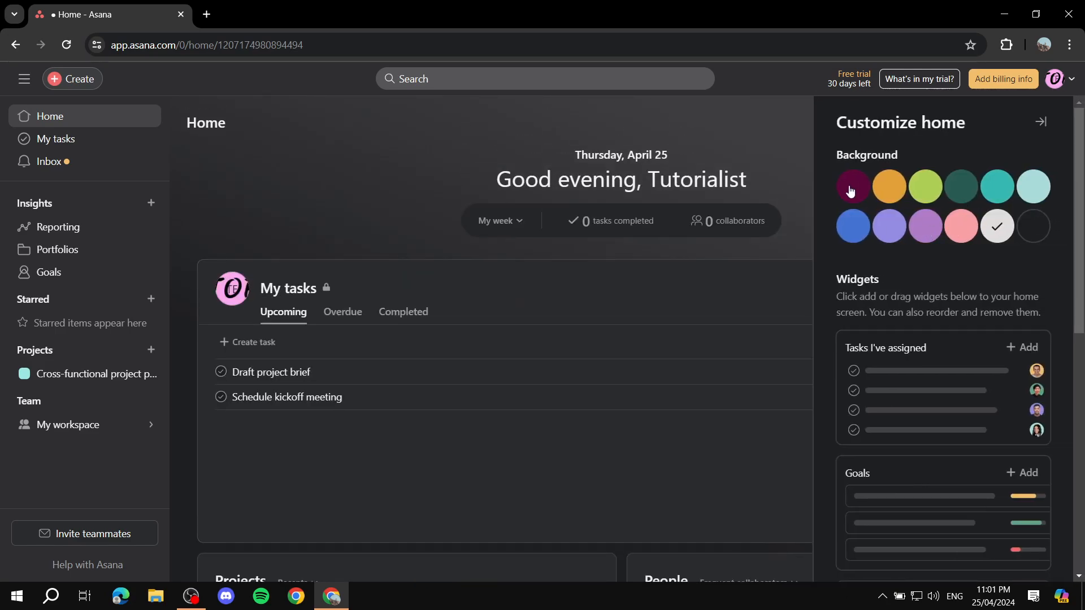
{"action": "left_click", "coordinate": [852, 188]}
{"action": "left_click", "coordinate": [1032, 227]}
{"action": "left_click", "coordinate": [1006, 233]}
{"action": "scroll", "coordinate": [961, 283], "scroll_direction": "down", "scroll_amount": 3}
{"action": "scroll", "coordinate": [904, 220], "scroll_direction": "up", "scroll_amount": 1}
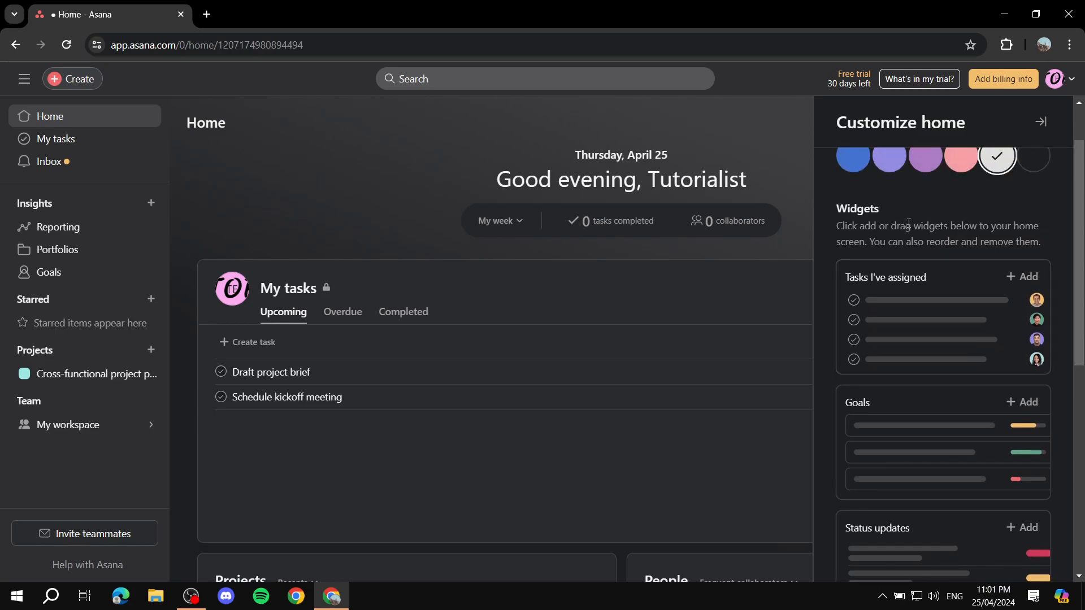
{"action": "scroll", "coordinate": [918, 242], "scroll_direction": "down", "scroll_amount": 3}
{"action": "scroll", "coordinate": [911, 247], "scroll_direction": "up", "scroll_amount": 5}
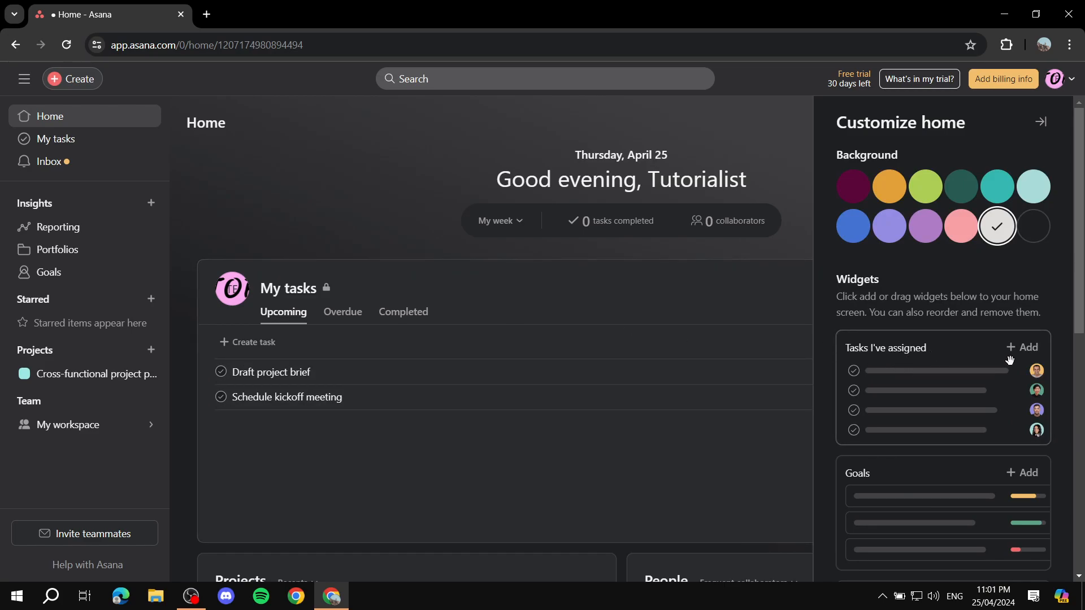
{"action": "left_click", "coordinate": [1032, 356]}
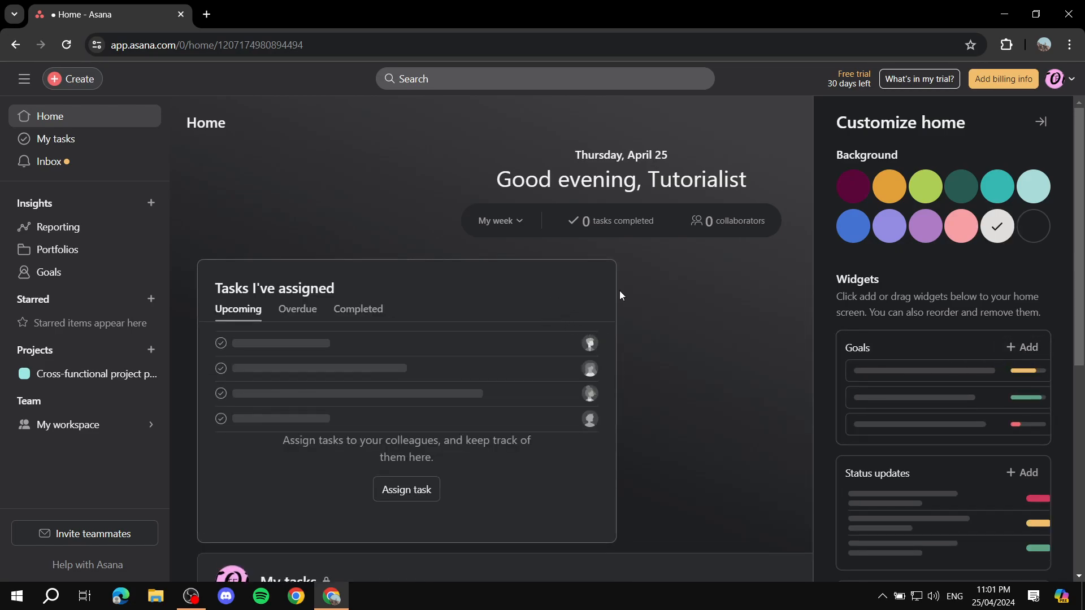
{"action": "left_click", "coordinate": [619, 297]}
{"action": "left_click", "coordinate": [597, 279]}
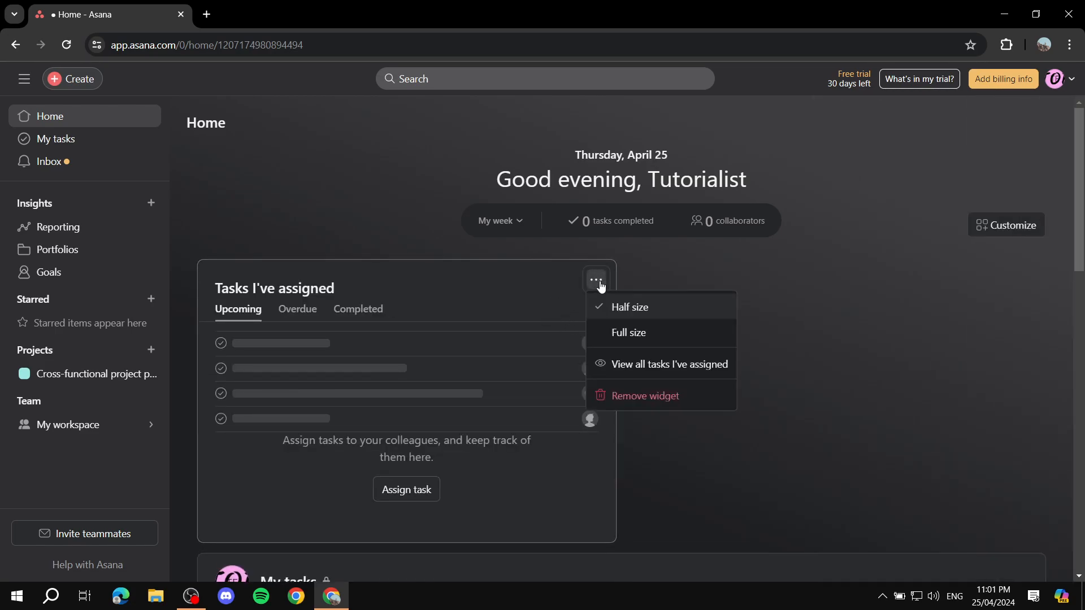
{"action": "left_click", "coordinate": [667, 395]}
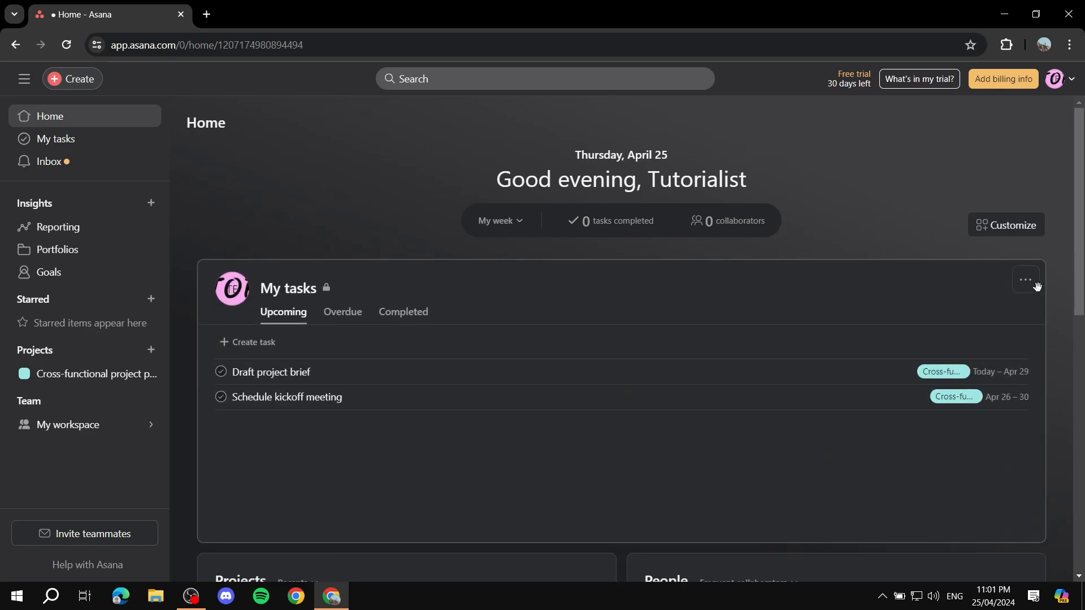
{"action": "left_click", "coordinate": [1032, 287]}
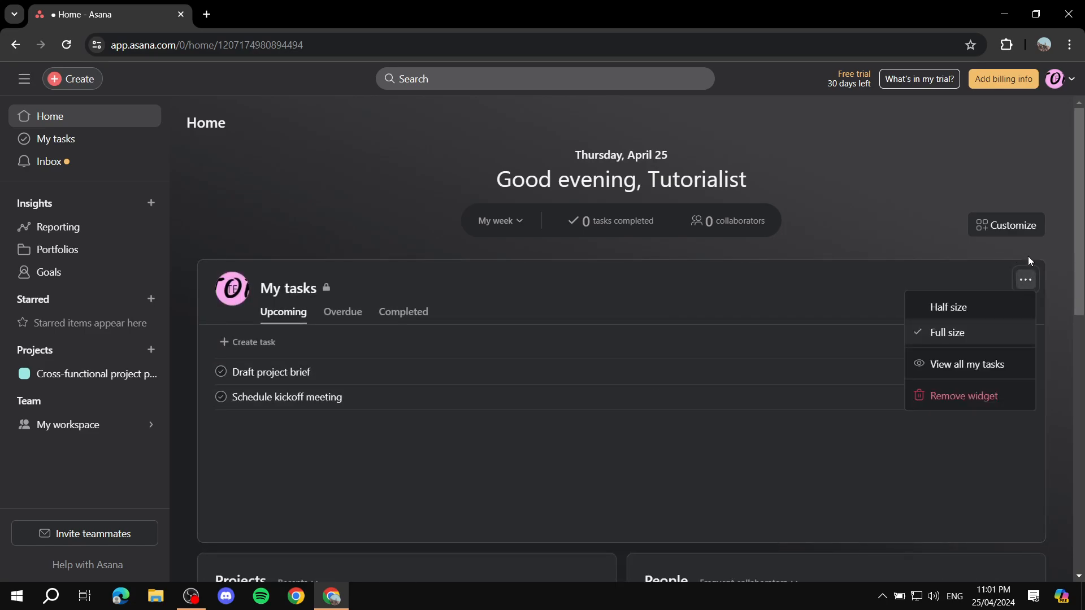
{"action": "left_click", "coordinate": [911, 226]}
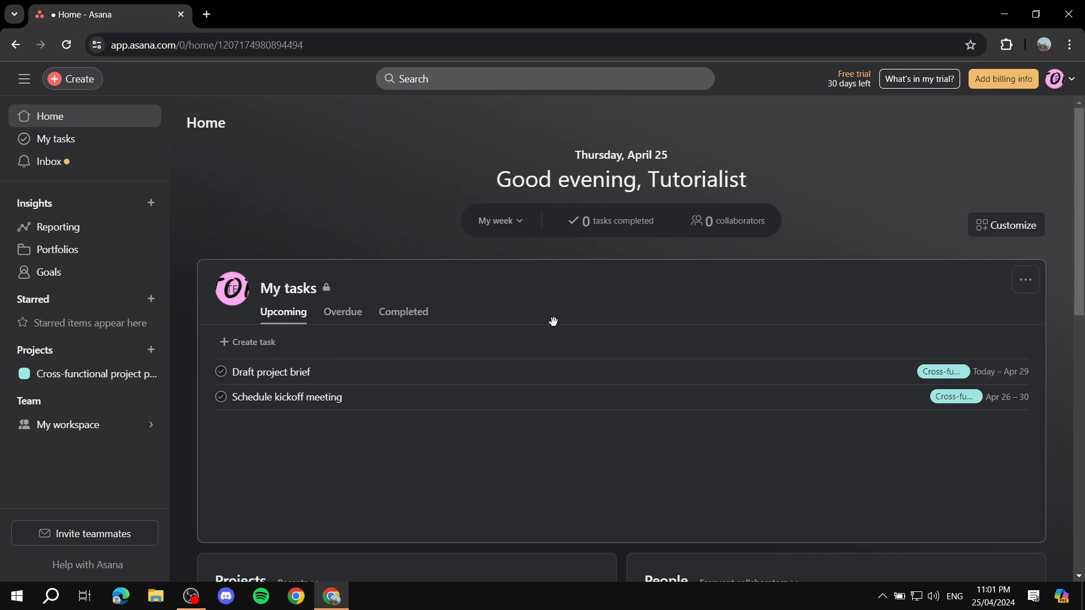
{"action": "scroll", "coordinate": [464, 277], "scroll_direction": "down", "scroll_amount": 3}
{"action": "scroll", "coordinate": [424, 218], "scroll_direction": "down", "scroll_amount": 1}
{"action": "scroll", "coordinate": [334, 226], "scroll_direction": "up", "scroll_amount": 2}
{"action": "scroll", "coordinate": [327, 281], "scroll_direction": "down", "scroll_amount": 4}
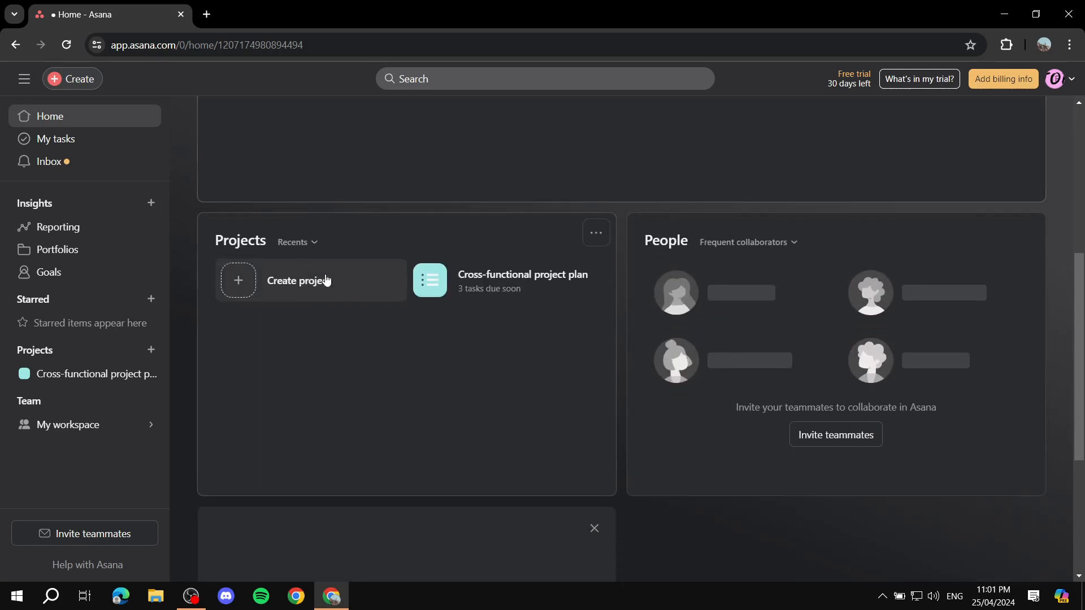
{"action": "scroll", "coordinate": [470, 306], "scroll_direction": "up", "scroll_amount": 1}
{"action": "scroll", "coordinate": [601, 414], "scroll_direction": "down", "scroll_amount": 5}
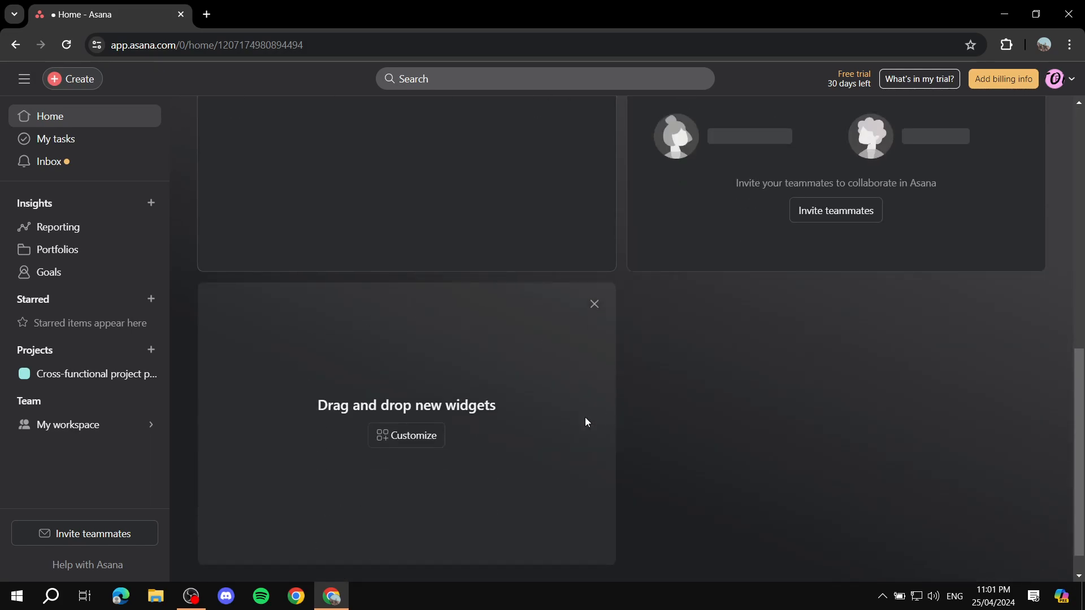
{"action": "scroll", "coordinate": [455, 368], "scroll_direction": "up", "scroll_amount": 8}
{"action": "scroll", "coordinate": [455, 368], "scroll_direction": "up", "scroll_amount": 2}
{"action": "left_click", "coordinate": [1007, 223]}
- Drag the Private notepad widget onto Home's empty left slot and close Customize
{"action": "scroll", "coordinate": [963, 316], "scroll_direction": "down", "scroll_amount": 5}
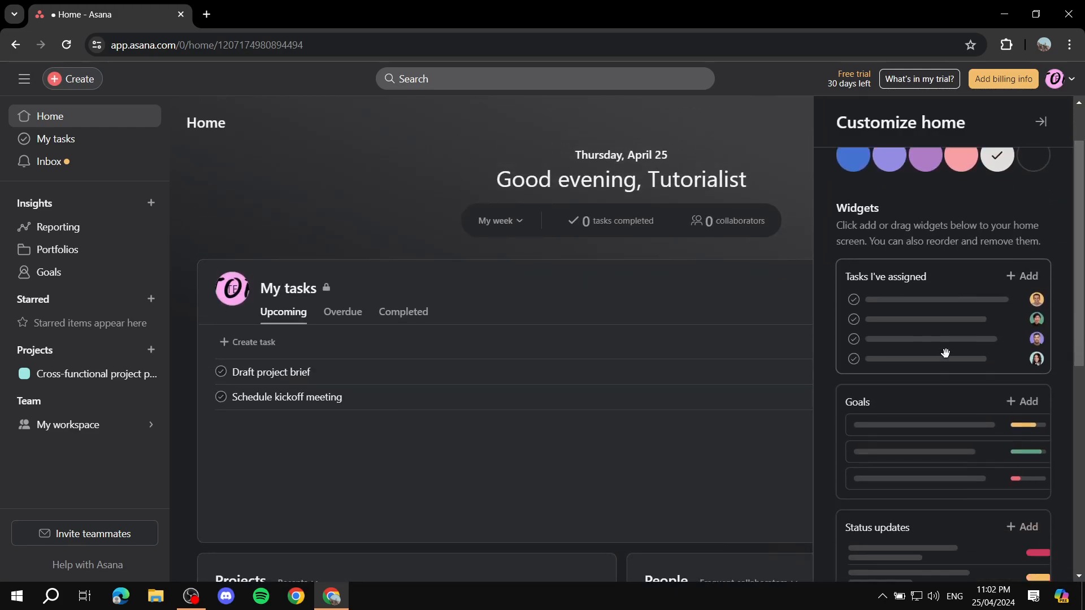
{"action": "scroll", "coordinate": [963, 316], "scroll_direction": "down", "scroll_amount": 3}
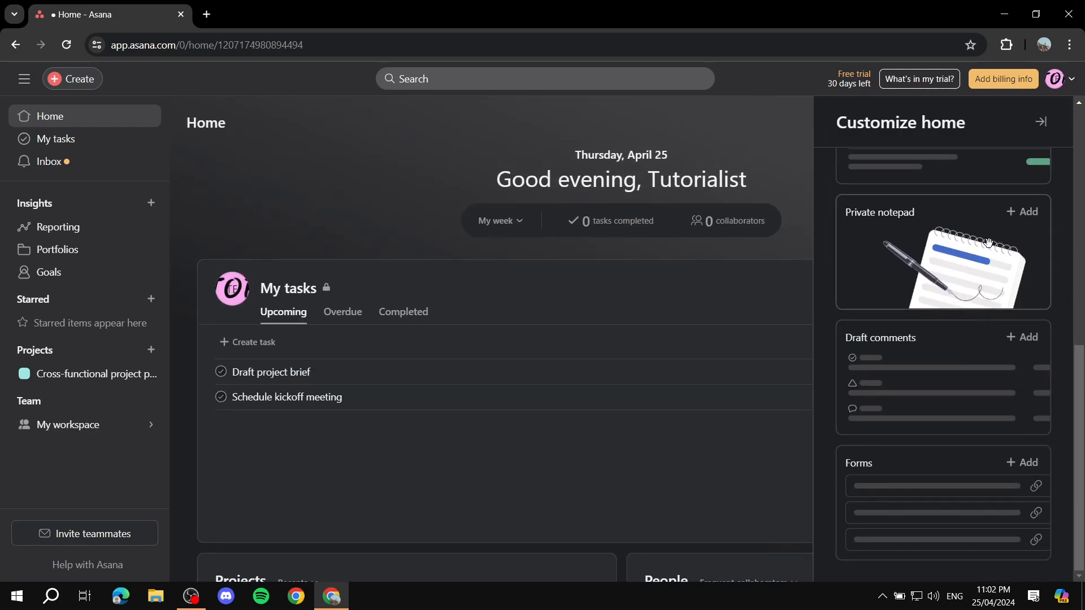
{"action": "left_click_drag", "start_coordinate": [988, 243], "coordinate": [860, 492]}
{"action": "left_click_drag", "start_coordinate": [733, 400], "coordinate": [734, 403]}
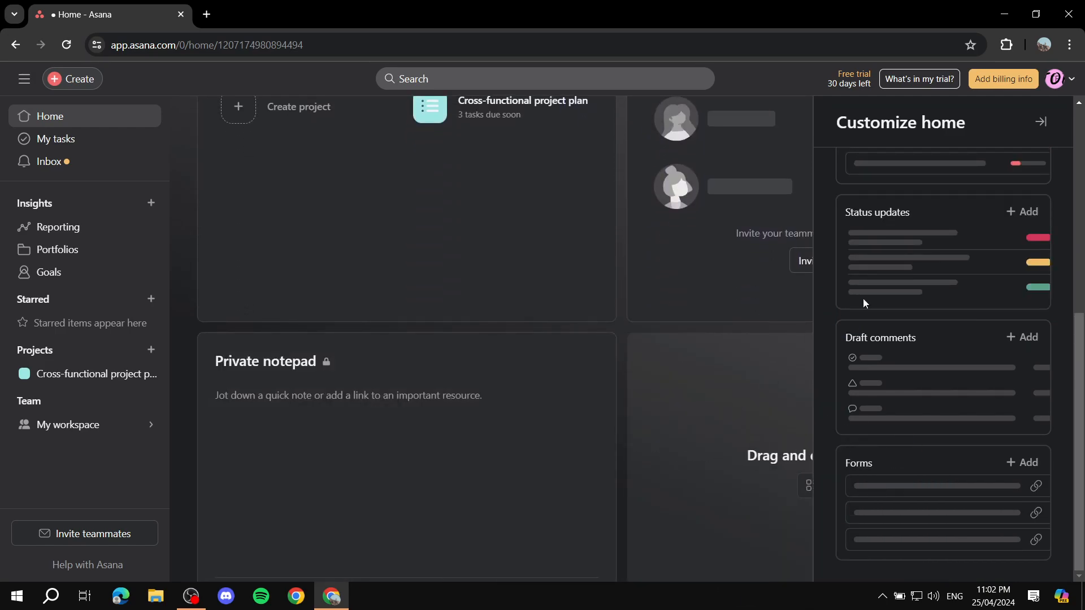
{"action": "left_click", "coordinate": [1041, 122]}
- Make the Private notepad full size and move it above Projects and People
{"action": "scroll", "coordinate": [855, 308], "scroll_direction": "down", "scroll_amount": 3}
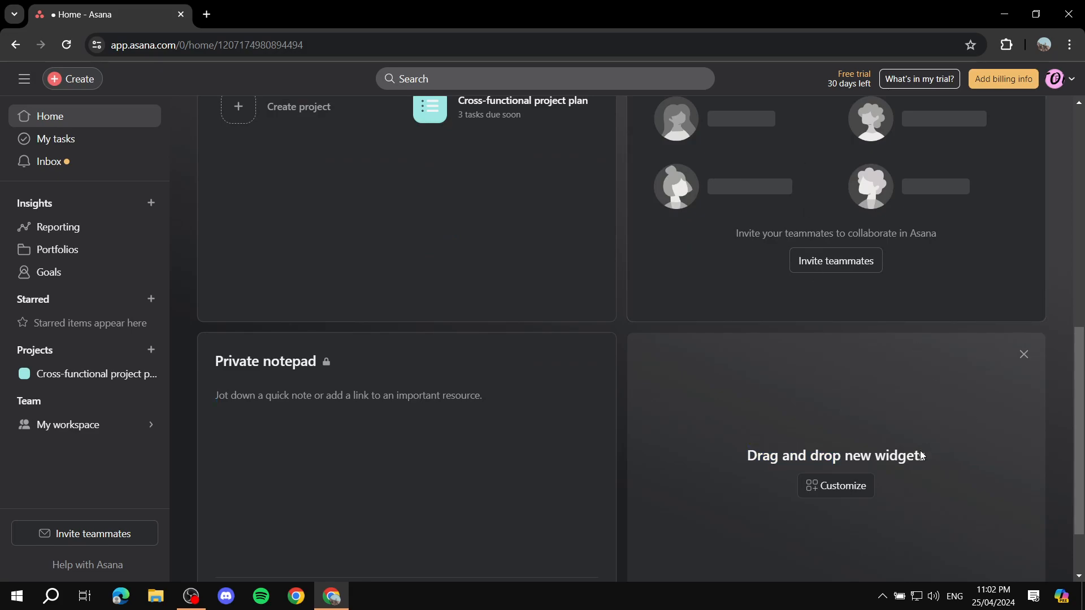
{"action": "scroll", "coordinate": [872, 395], "scroll_direction": "down", "scroll_amount": 2}
{"action": "scroll", "coordinate": [872, 384], "scroll_direction": "up", "scroll_amount": 3}
{"action": "left_click", "coordinate": [438, 491]}
{"action": "left_click", "coordinate": [596, 410]}
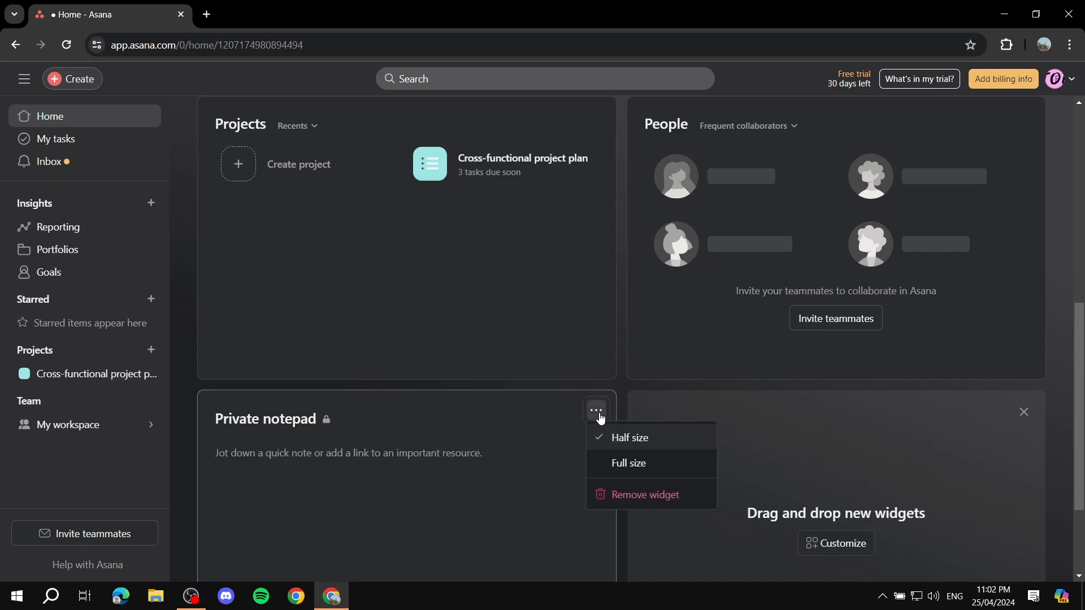
{"action": "left_click", "coordinate": [632, 462]}
{"action": "scroll", "coordinate": [759, 422], "scroll_direction": "up", "scroll_amount": 2}
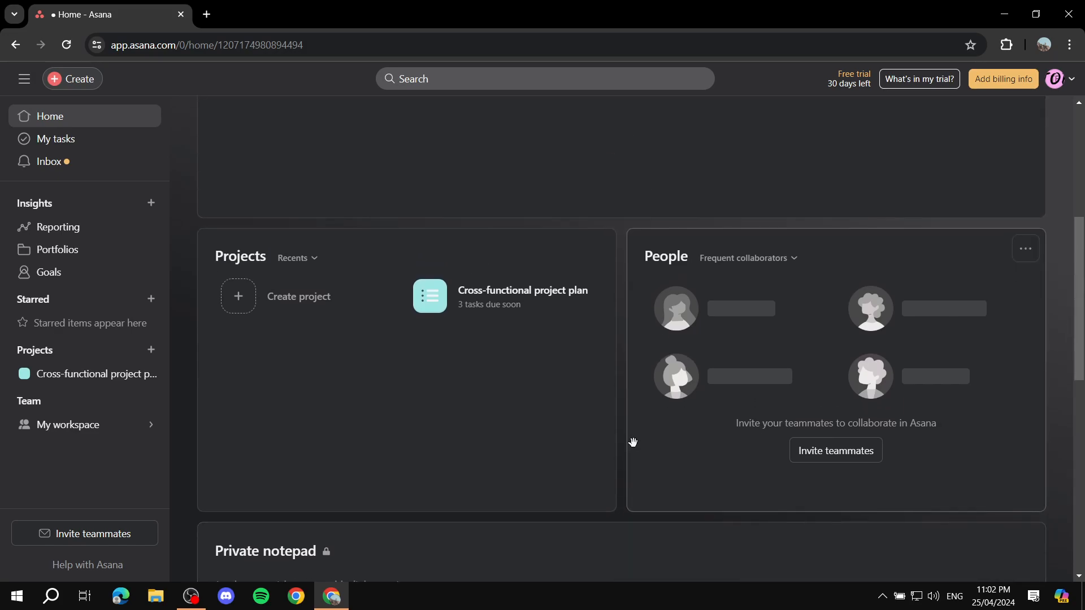
{"action": "scroll", "coordinate": [633, 443], "scroll_direction": "down", "scroll_amount": 1}
{"action": "left_click_drag", "start_coordinate": [467, 486], "coordinate": [518, 303]}
{"action": "scroll", "coordinate": [636, 274], "scroll_direction": "up", "scroll_amount": 5}
{"action": "scroll", "coordinate": [628, 275], "scroll_direction": "down", "scroll_amount": 4}
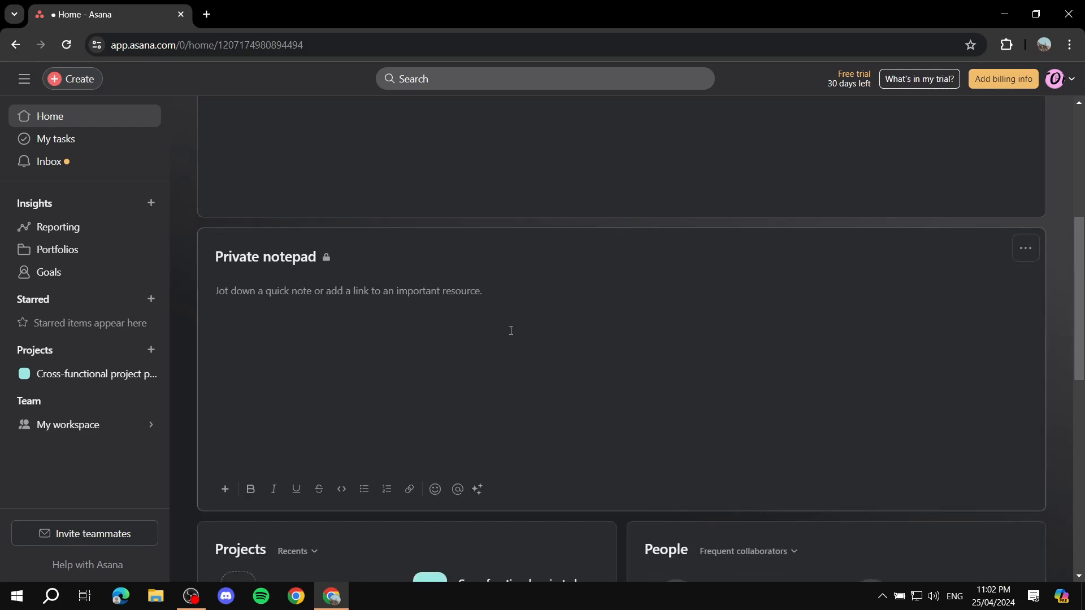
{"action": "scroll", "coordinate": [395, 277], "scroll_direction": "up", "scroll_amount": 5}
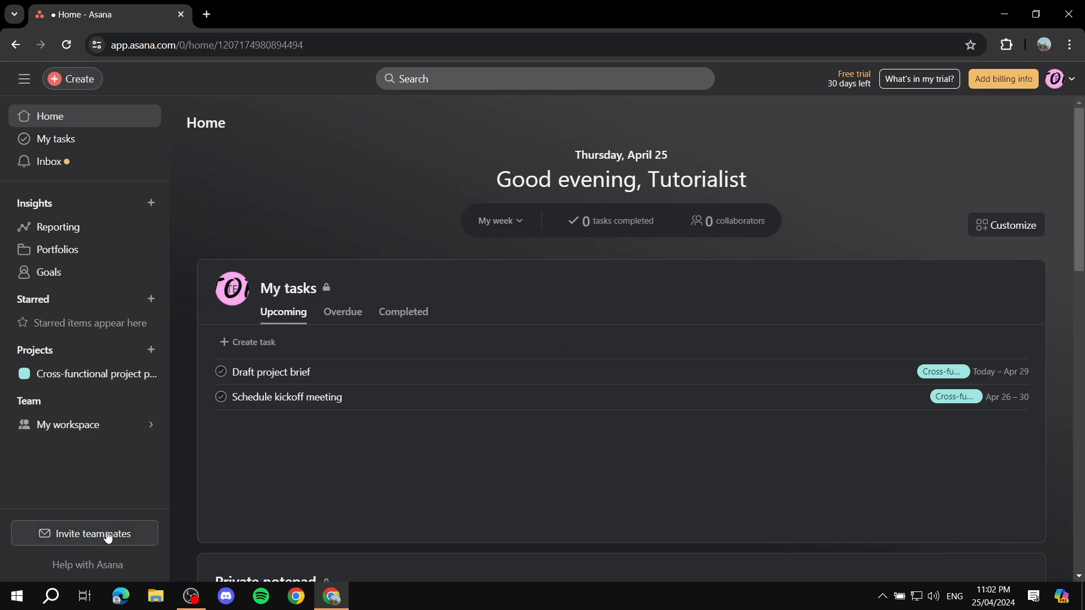
- Open the account and workspace menu, then dismiss it
{"action": "left_click", "coordinate": [1074, 82]}
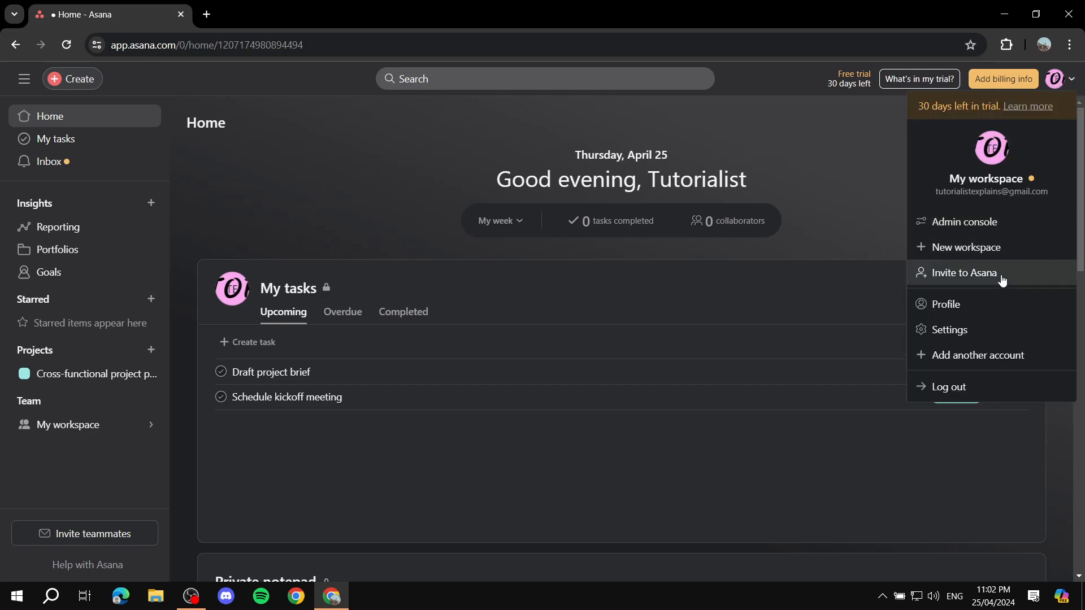
{"action": "left_click", "coordinate": [421, 161]}
- Add one invitee's e-mail address, drop Cross-functional project plan, and close the invite dialog
{"action": "left_click", "coordinate": [86, 534]}
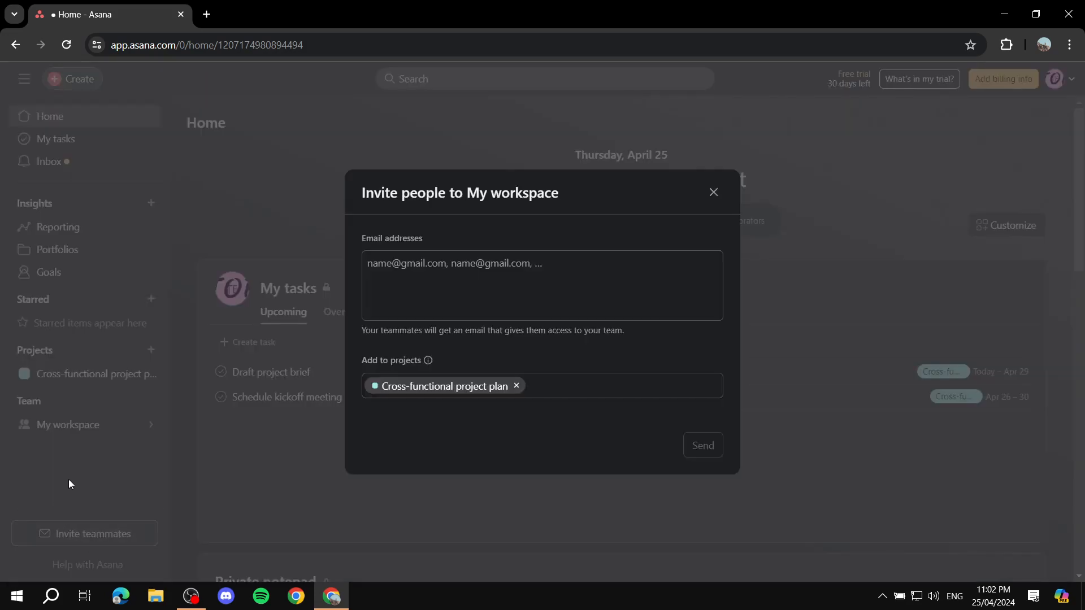
{"action": "left_click", "coordinate": [510, 258]}
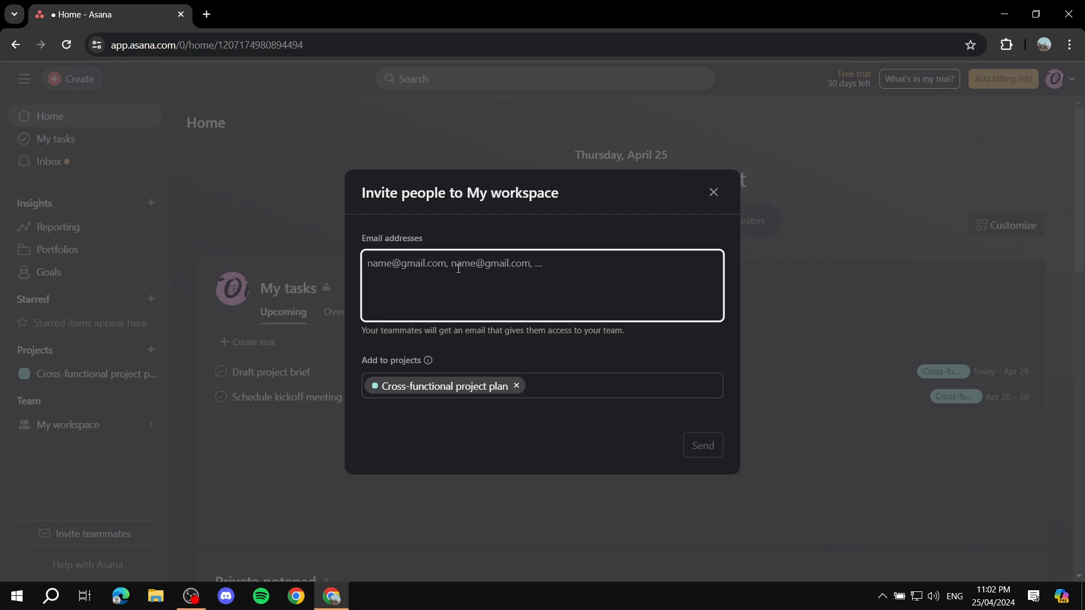
{"action": "type", "text": "examp"}
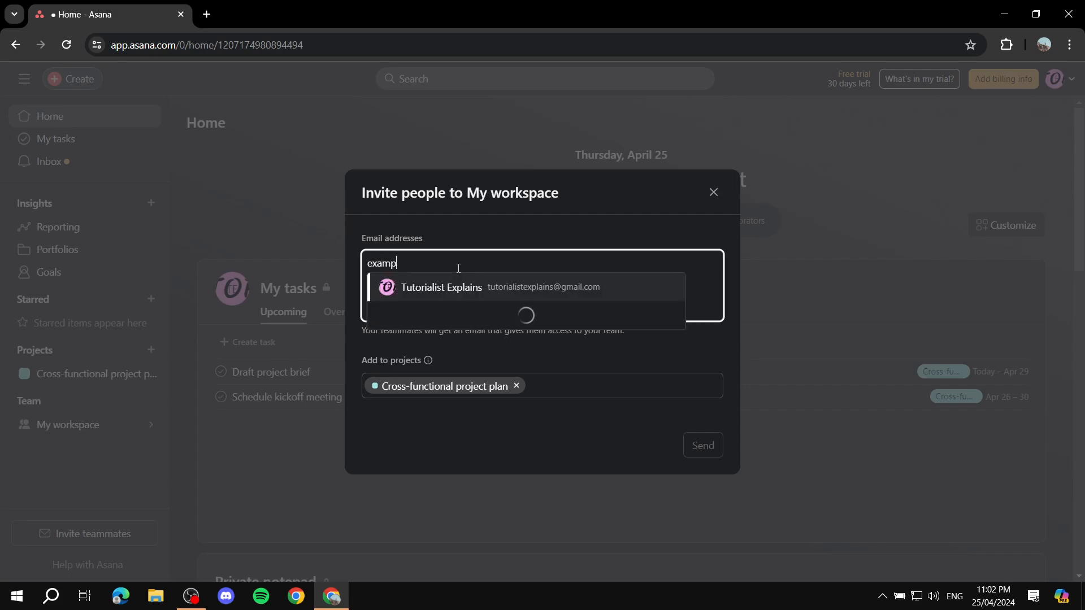
{"action": "type", "text": "le@ex"}
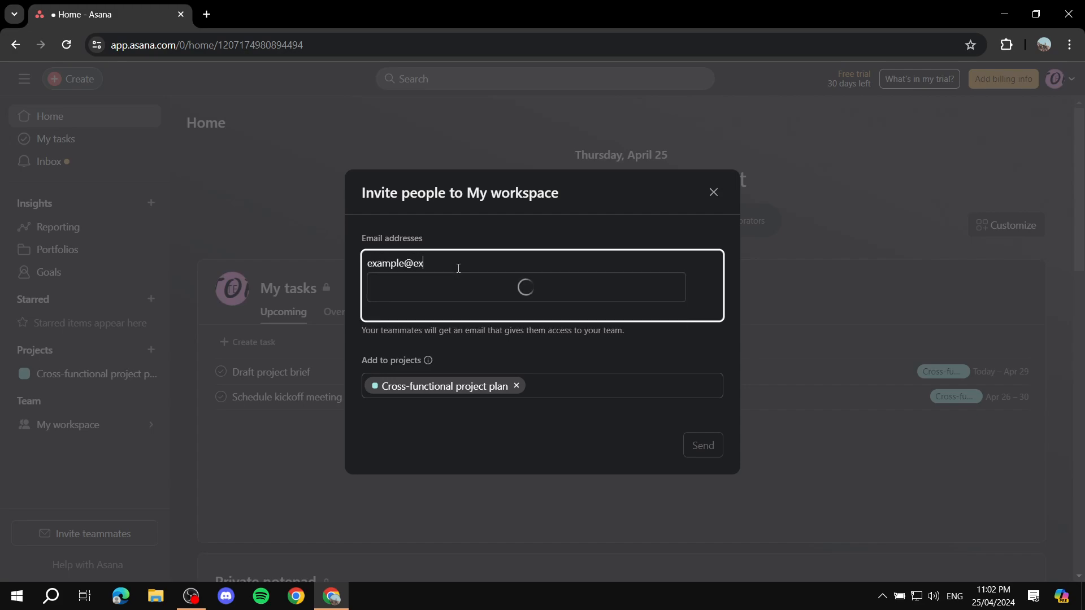
{"action": "type", "text": "ampleuser.com"}
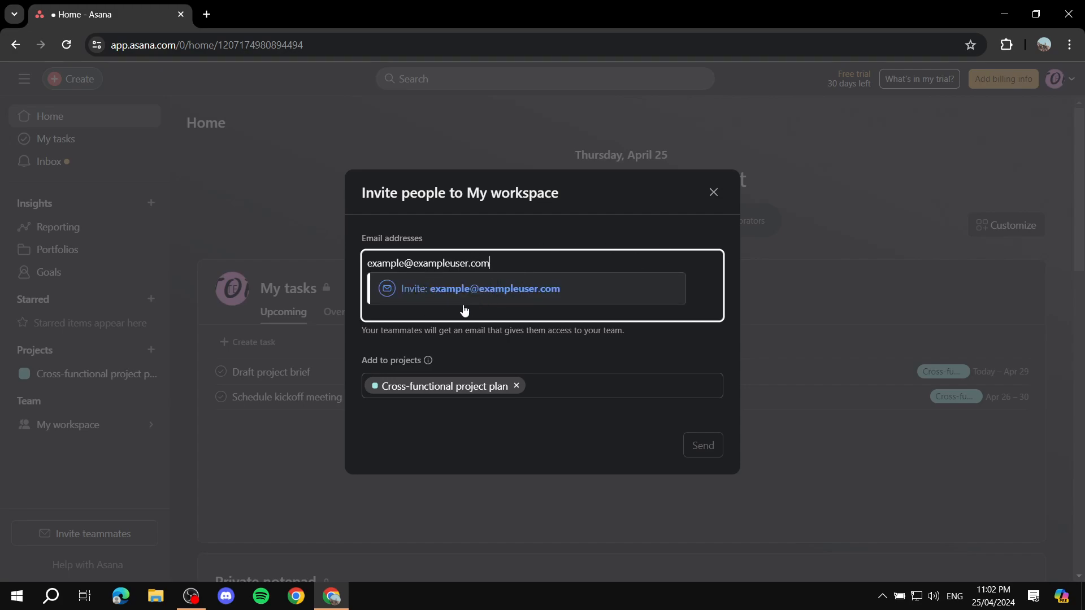
{"action": "left_click", "coordinate": [488, 292]}
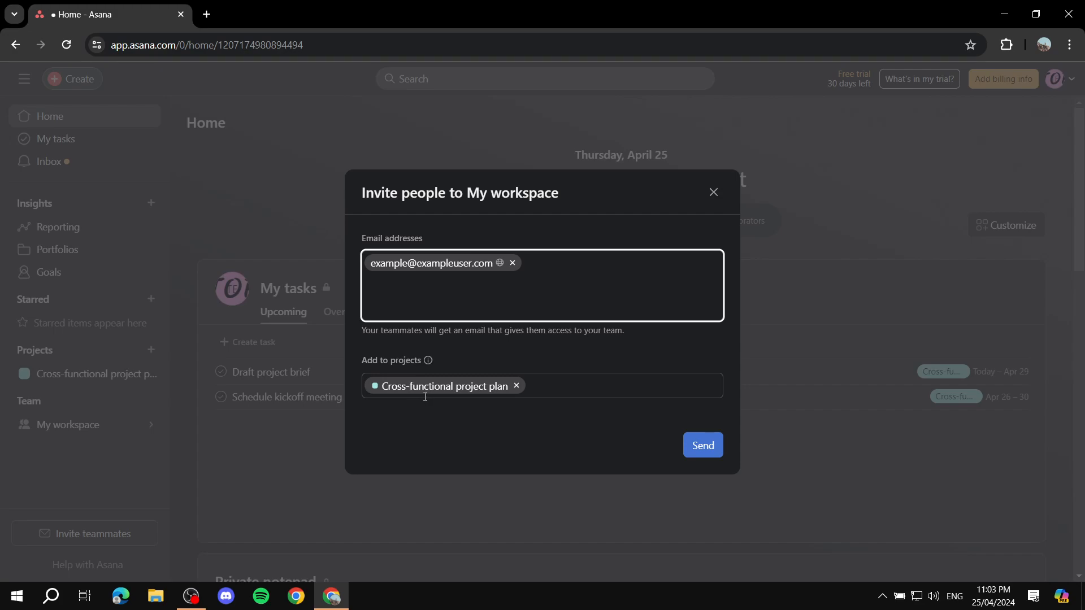
{"action": "left_click", "coordinate": [516, 386]}
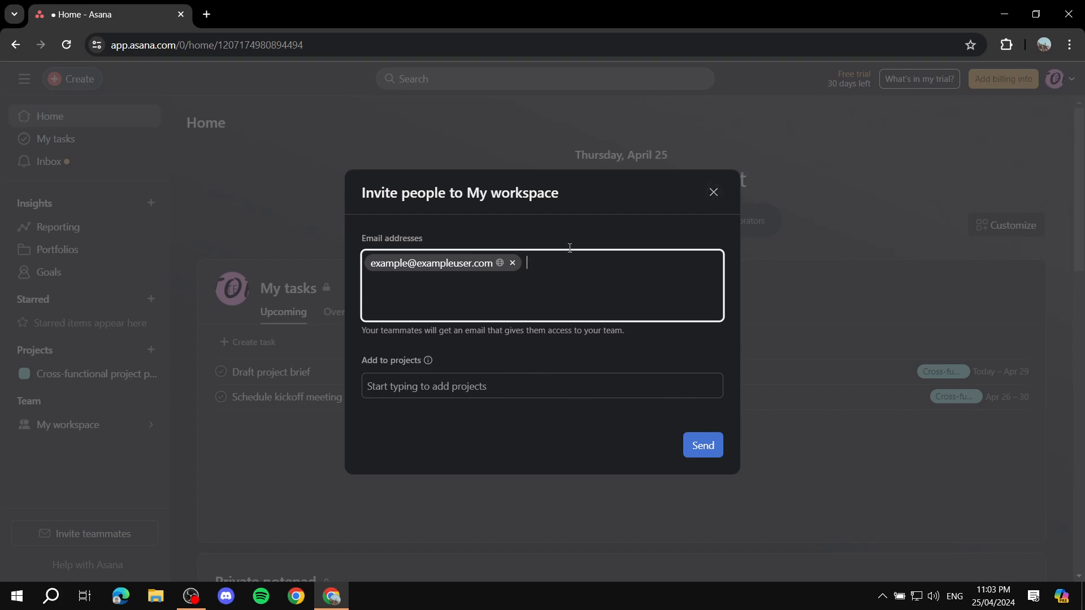
{"action": "left_click", "coordinate": [714, 193]}
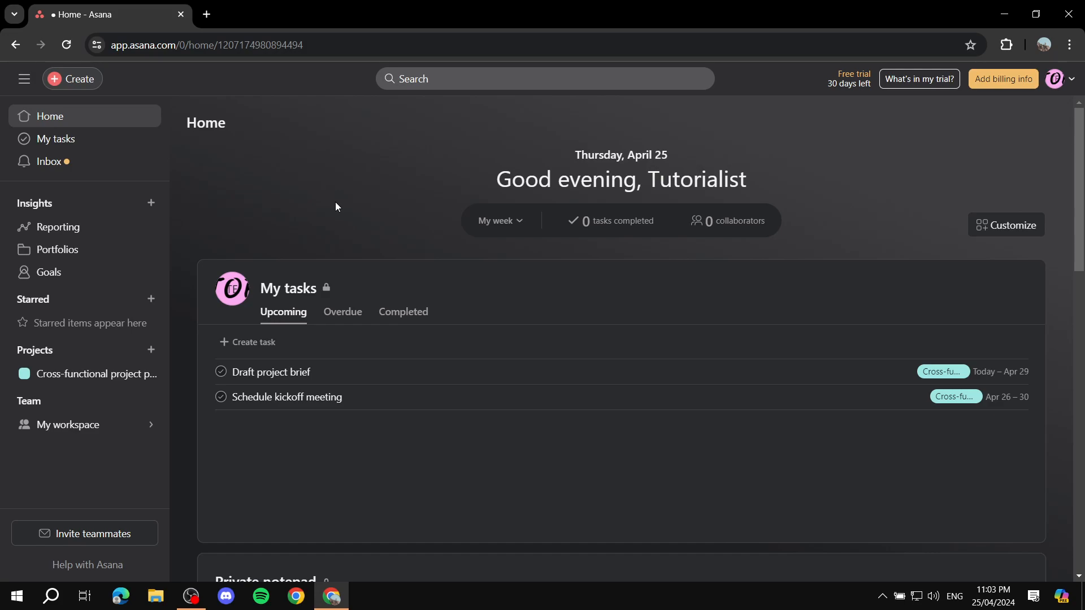
- Choose New project from the + menu beside Projects in the sidebar
{"action": "scroll", "coordinate": [331, 208], "scroll_direction": "down", "scroll_amount": 3}
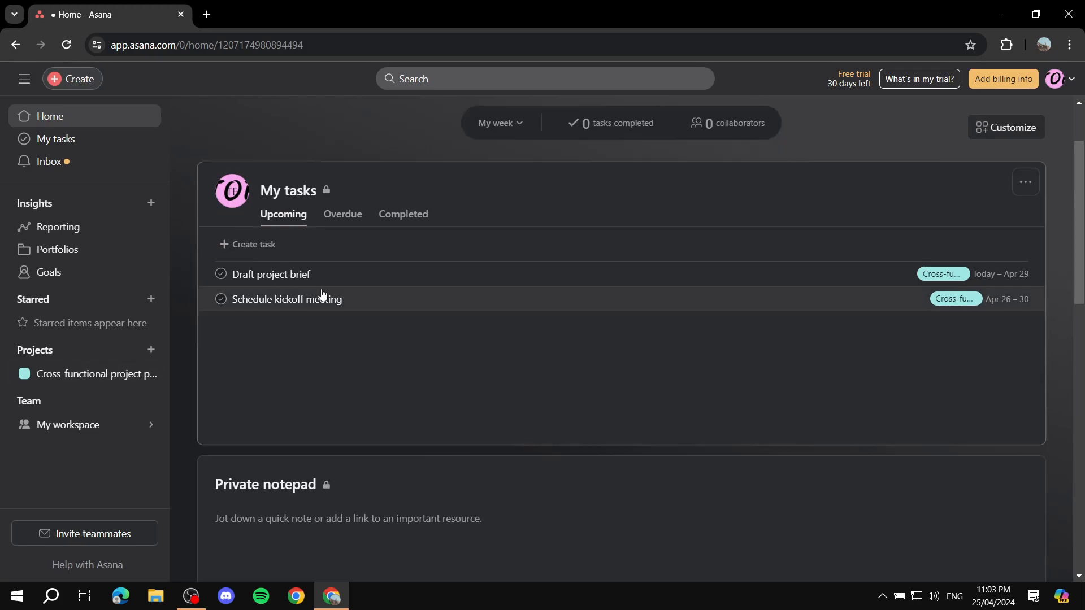
{"action": "scroll", "coordinate": [321, 287], "scroll_direction": "up", "scroll_amount": 3}
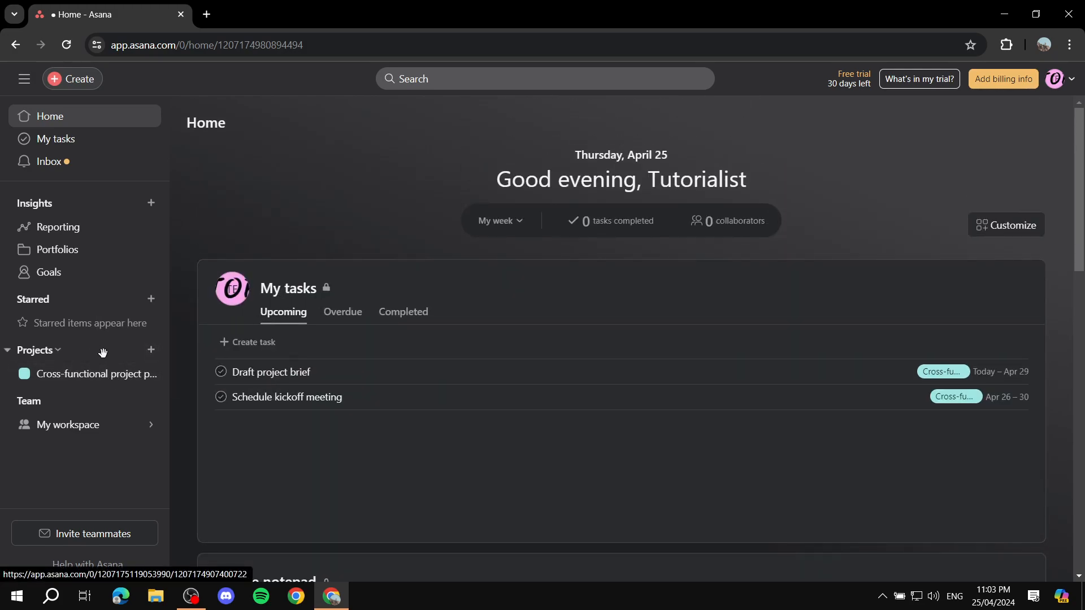
{"action": "left_click", "coordinate": [151, 350]}
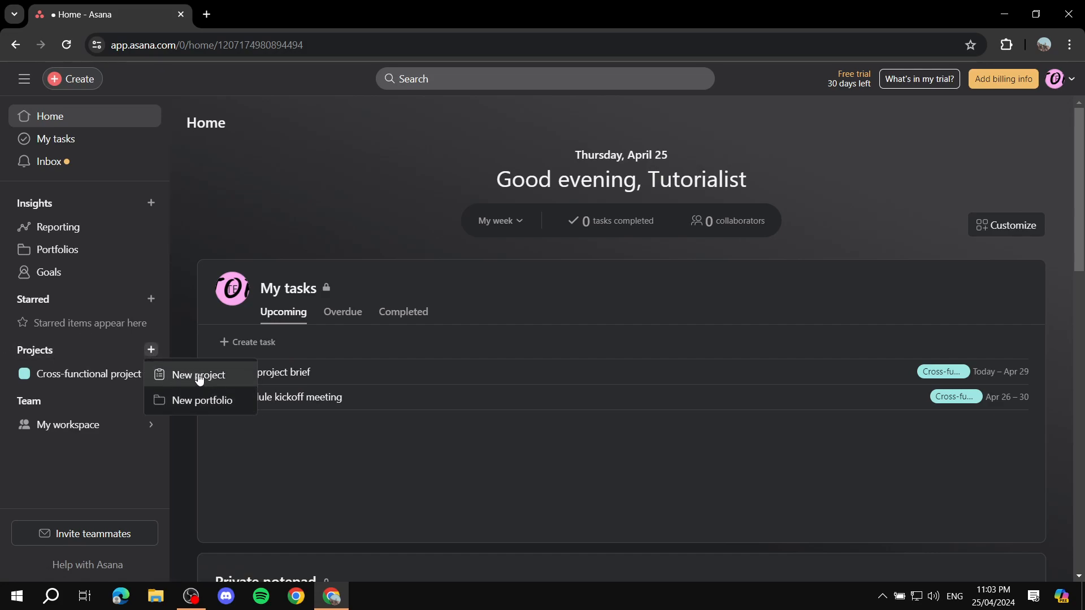
{"action": "left_click", "coordinate": [181, 378]}
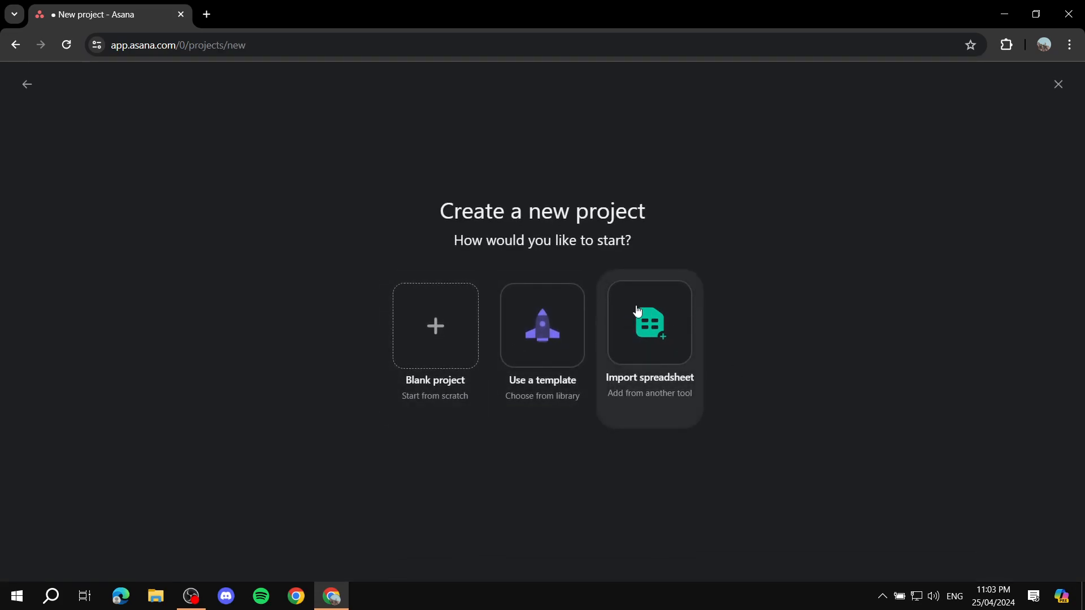
- Create blank project 'Example youtube channel', private to members, with Board as default view
{"action": "left_click", "coordinate": [444, 330]}
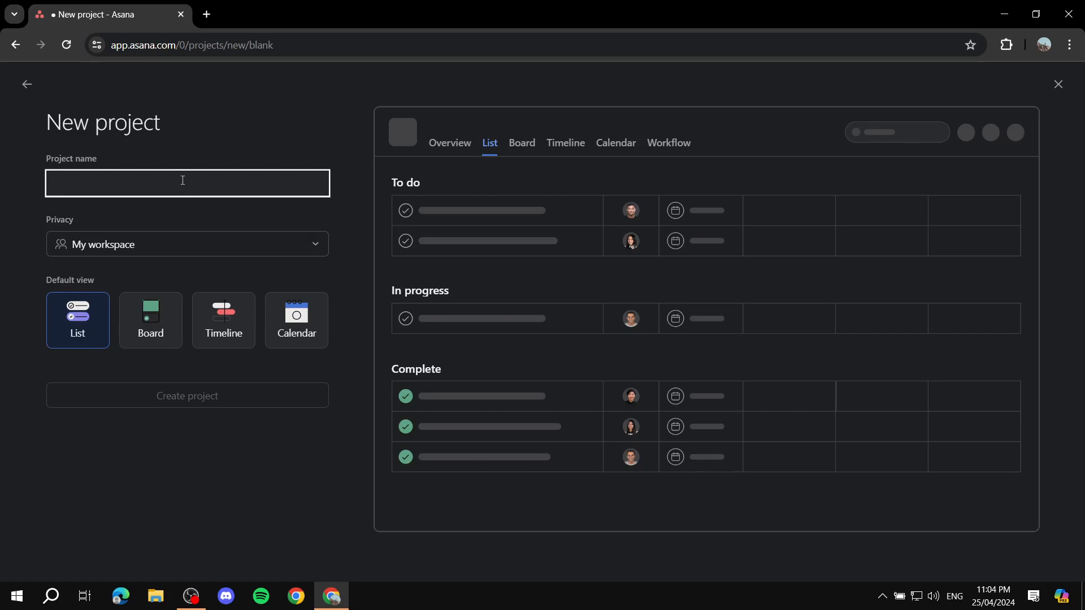
{"action": "type", "text": "Exam"}
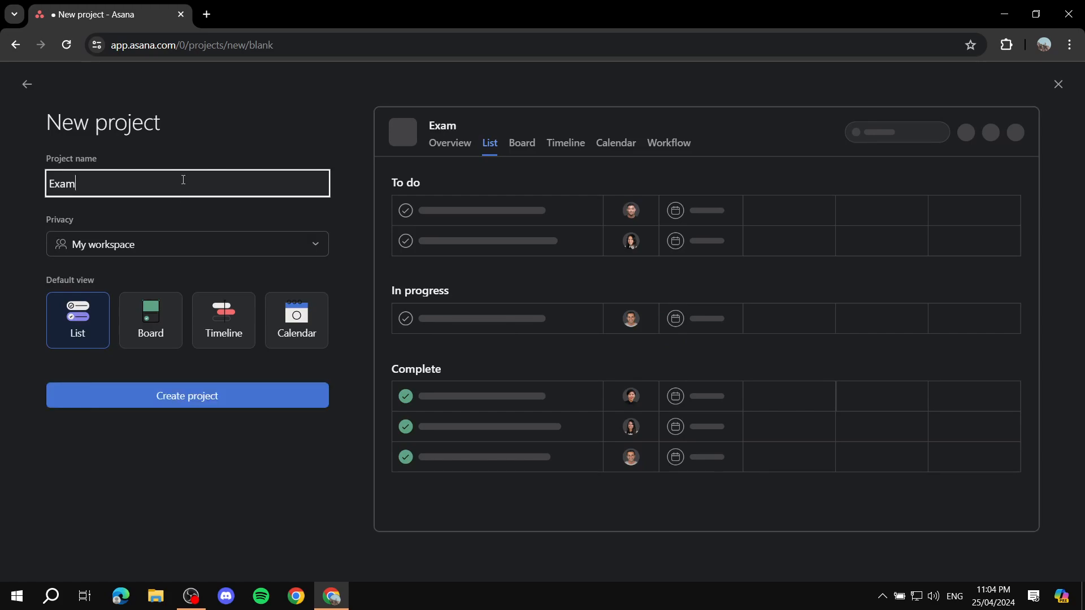
{"action": "type", "text": "ple youtube "}
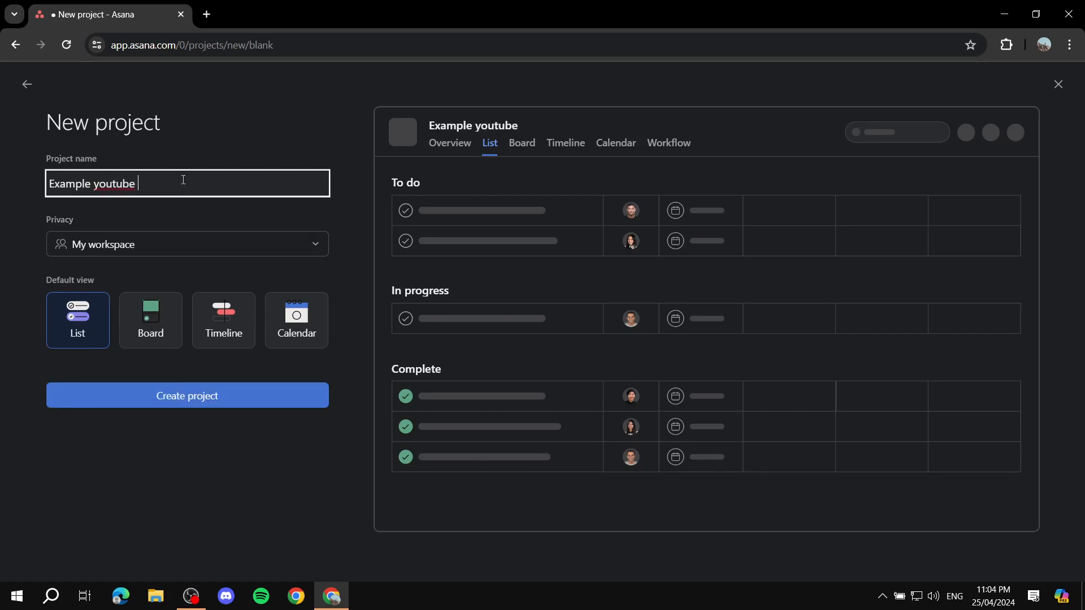
{"action": "type", "text": "channel"}
{"action": "left_click", "coordinate": [176, 222]}
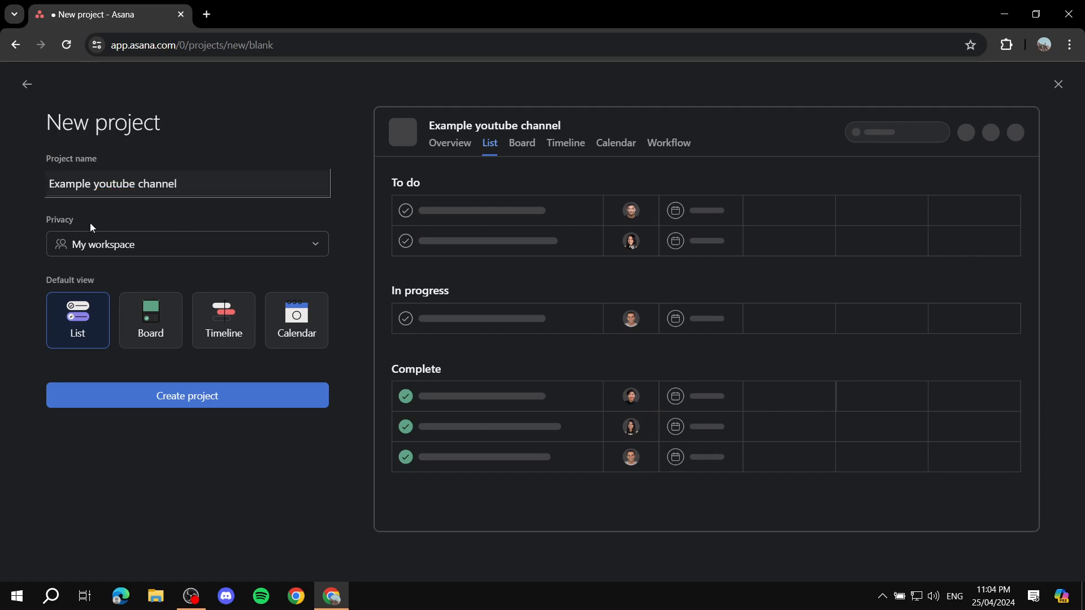
{"action": "left_click", "coordinate": [204, 252]}
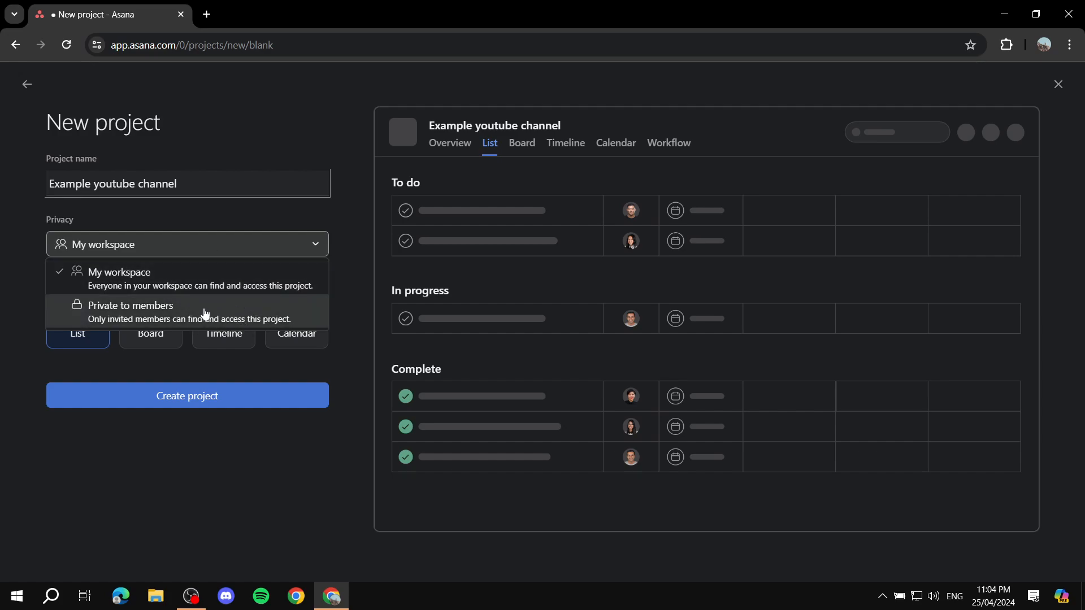
{"action": "left_click", "coordinate": [159, 316]}
{"action": "left_click_drag", "start_coordinate": [56, 280], "coordinate": [127, 280]}
{"action": "left_click", "coordinate": [127, 280]}
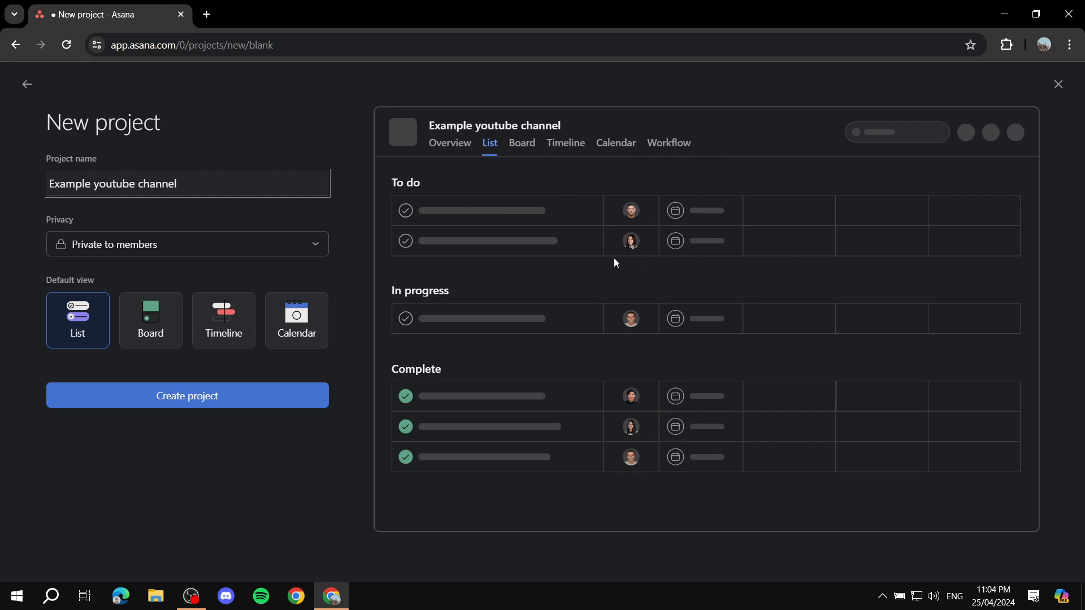
{"action": "left_click", "coordinate": [154, 326]}
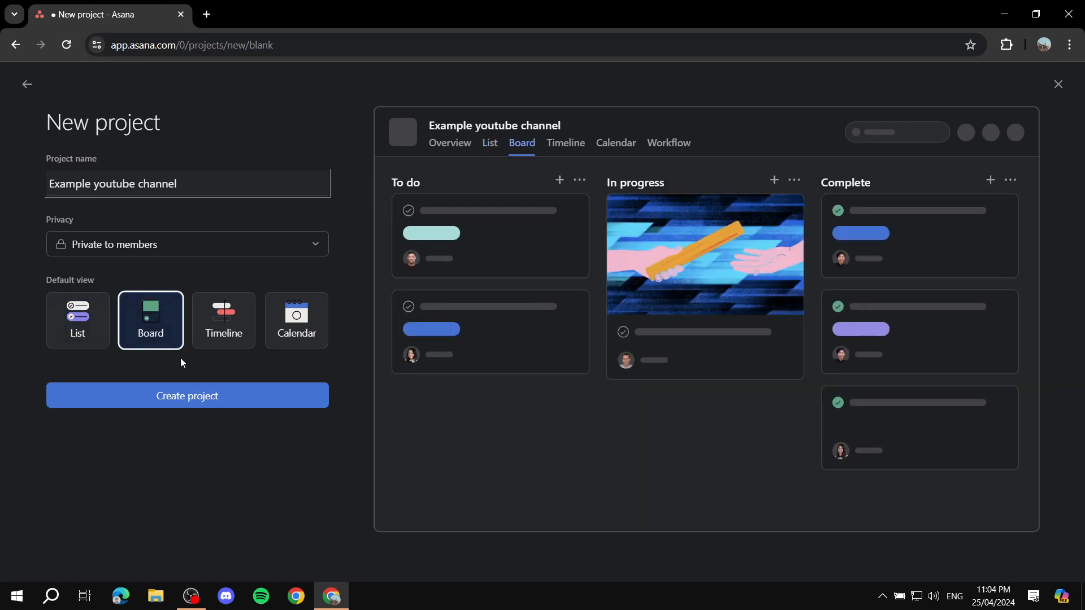
{"action": "left_click", "coordinate": [195, 397]}
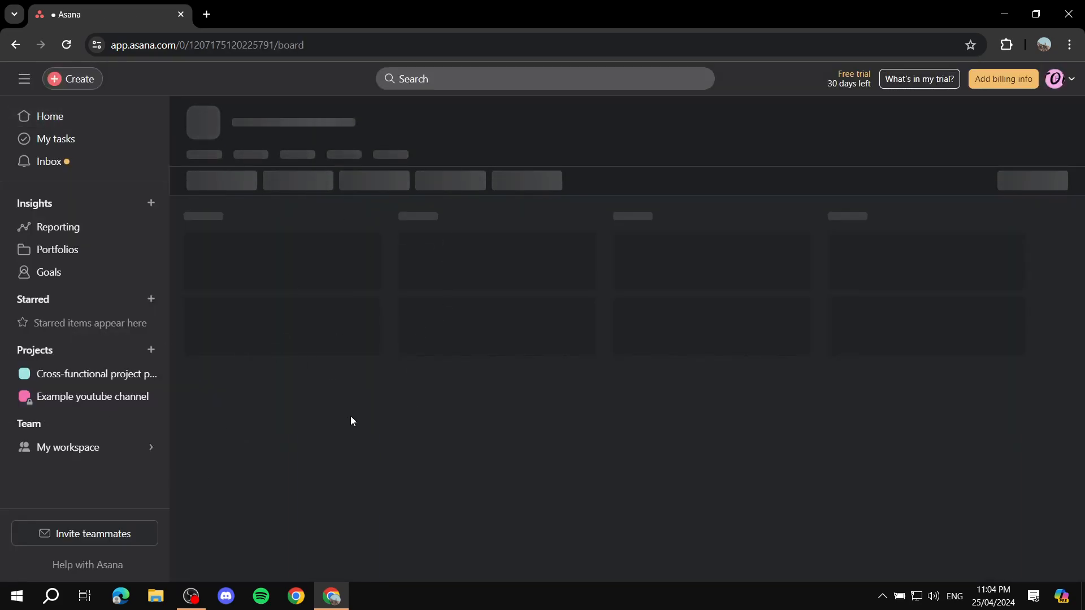
{"action": "left_click_drag", "start_coordinate": [72, 399], "coordinate": [68, 354]}
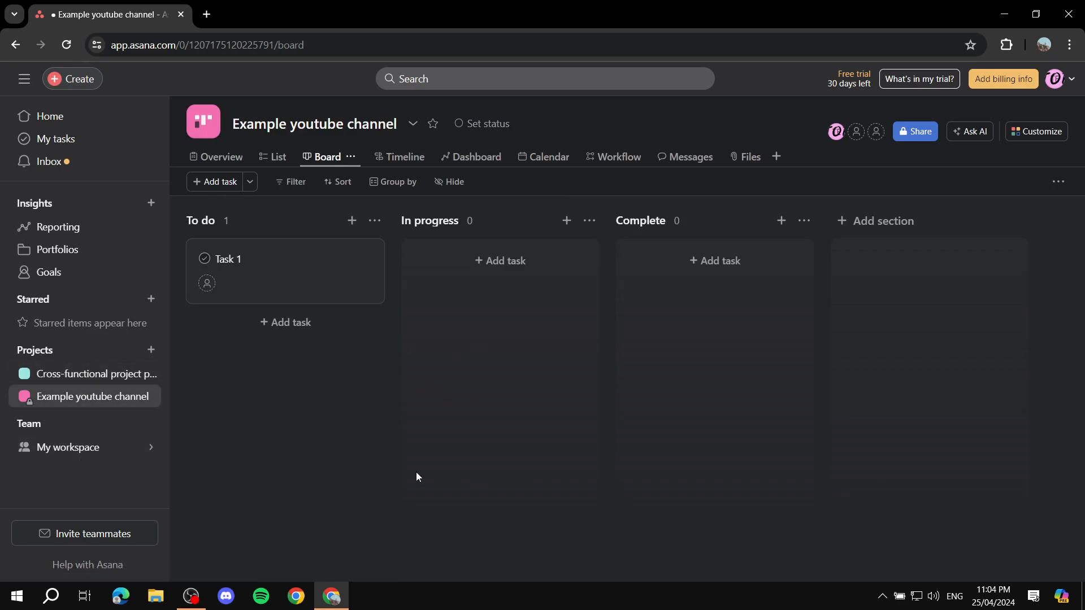
{"action": "left_click", "coordinate": [23, 537]}
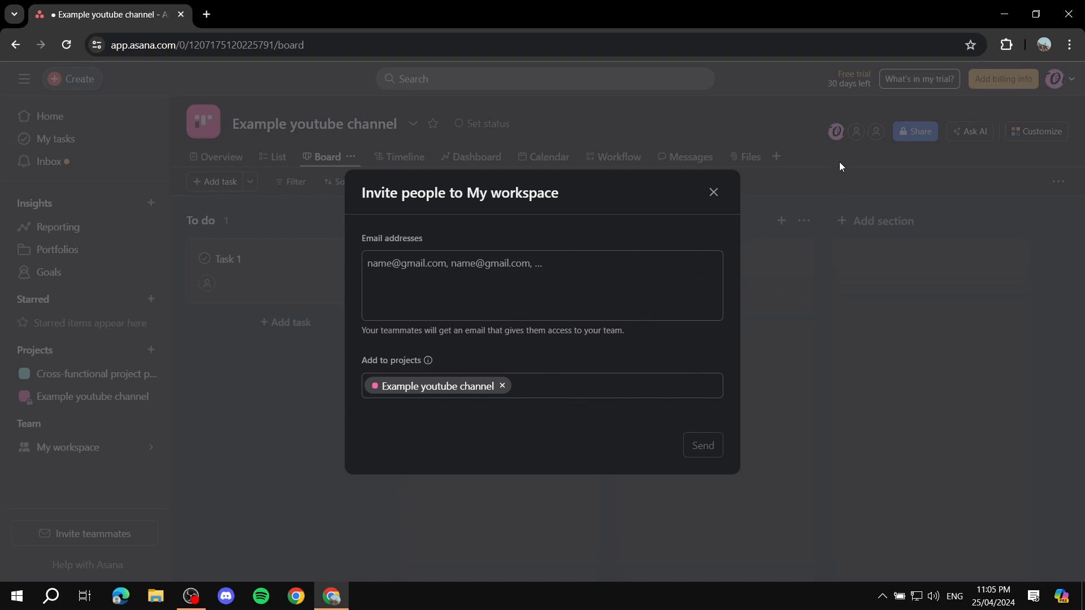
{"action": "left_click", "coordinate": [713, 191]}
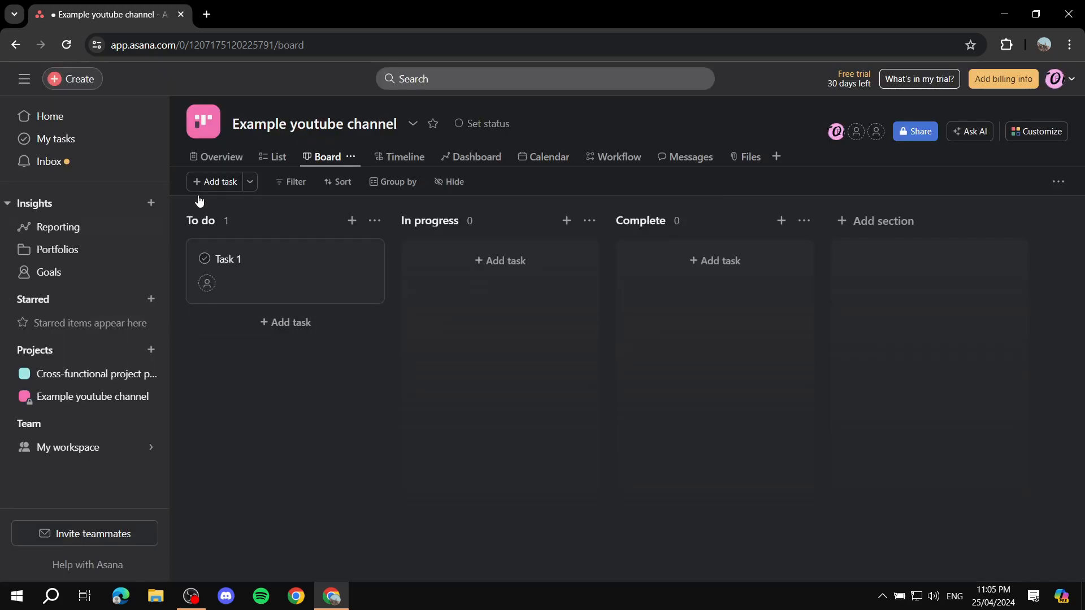
{"action": "left_click", "coordinate": [80, 374]}
{"action": "left_click", "coordinate": [48, 399]}
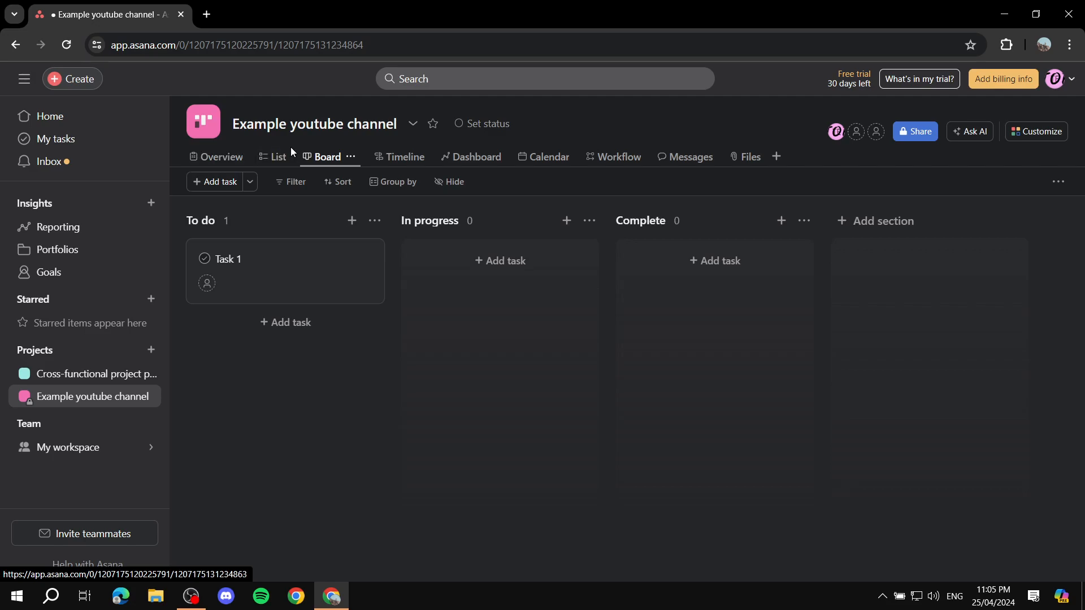
- Cycle through the List, Board, Timeline and Dashboard views, ending on the project Overview
{"action": "left_click", "coordinate": [278, 158]}
{"action": "left_click", "coordinate": [327, 163]}
{"action": "left_click", "coordinate": [406, 164]}
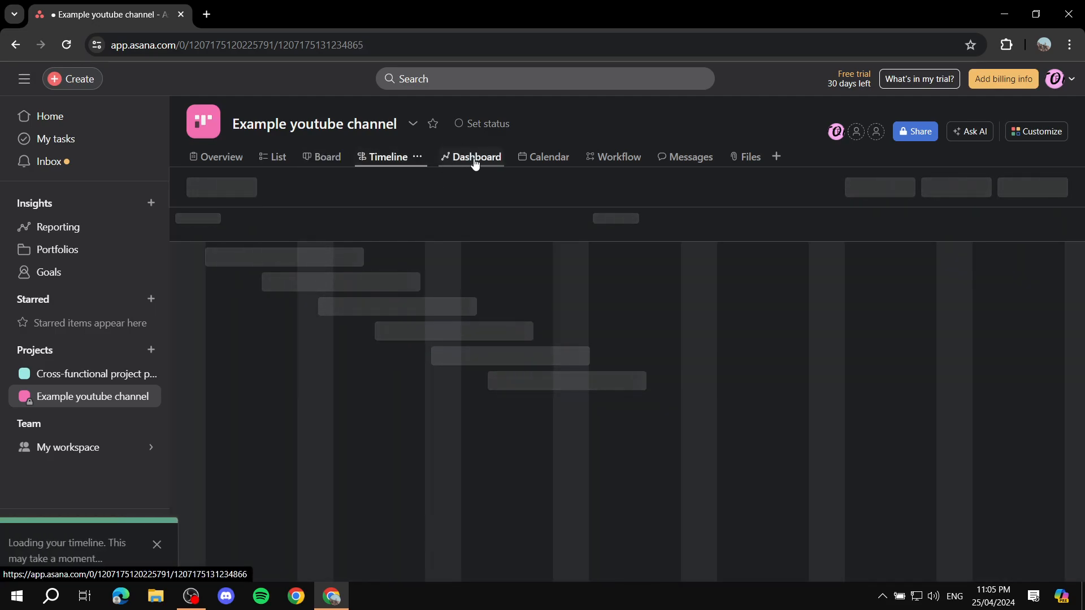
{"action": "left_click", "coordinate": [475, 161]}
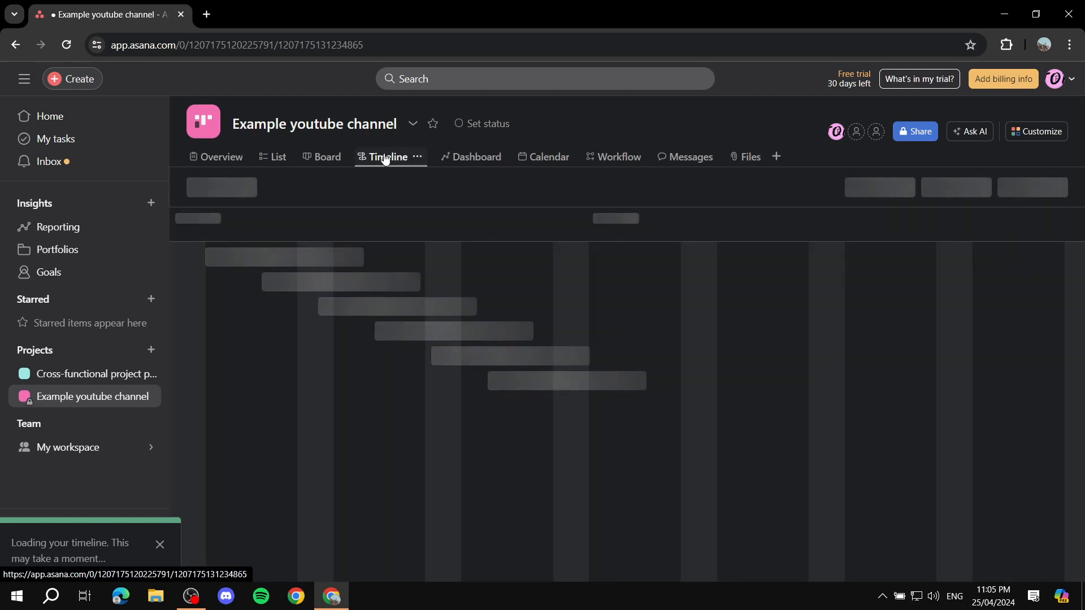
{"action": "left_click", "coordinate": [324, 161]}
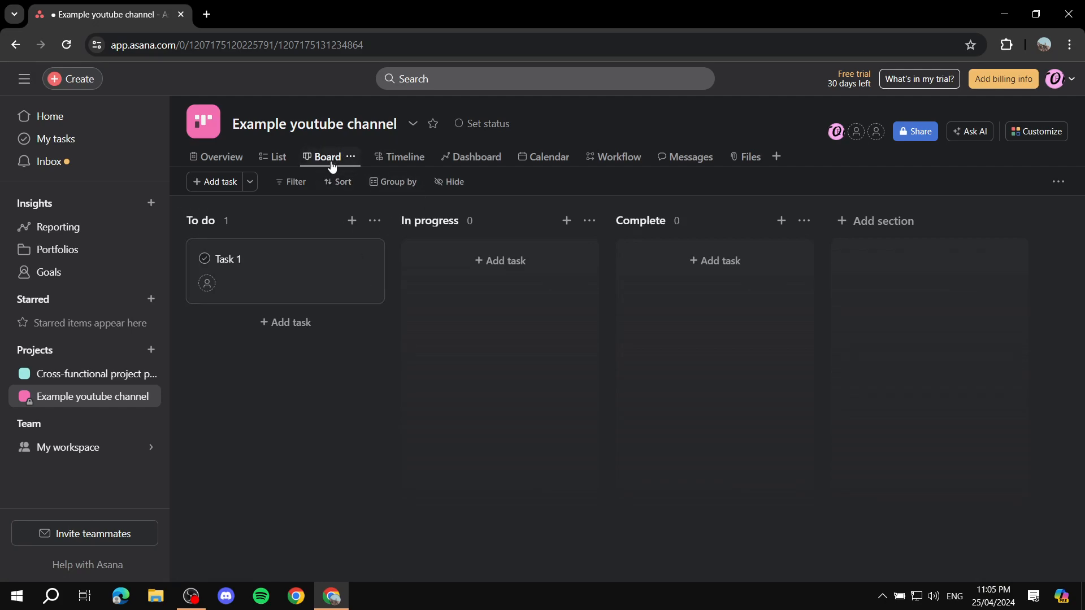
{"action": "left_click", "coordinate": [274, 158]}
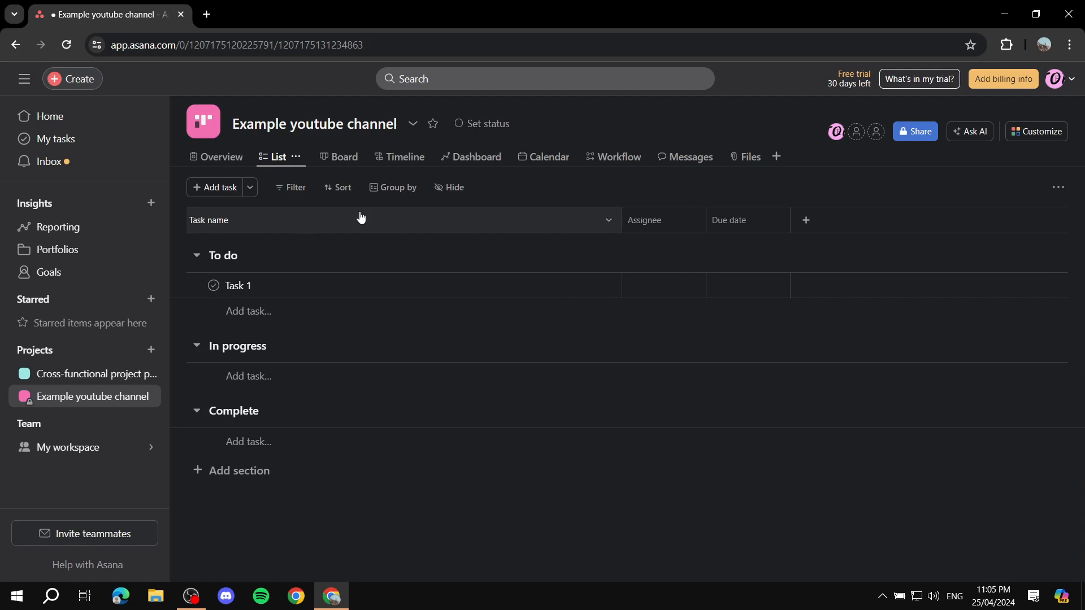
{"action": "left_click", "coordinate": [238, 159]}
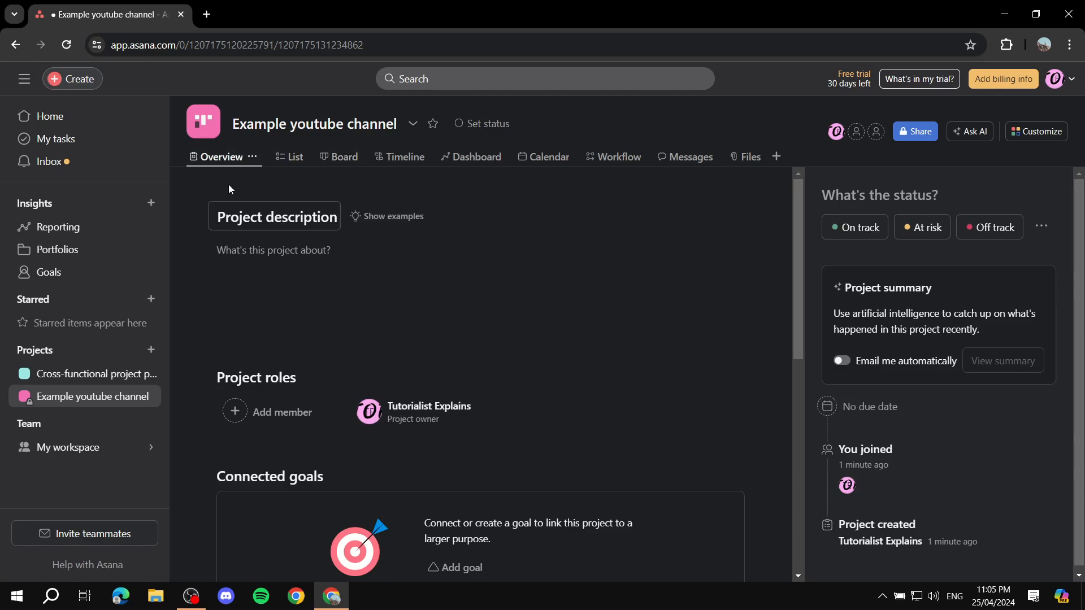
{"action": "scroll", "coordinate": [426, 305], "scroll_direction": "down", "scroll_amount": 3}
{"action": "scroll", "coordinate": [376, 313], "scroll_direction": "up", "scroll_amount": 2}
{"action": "scroll", "coordinate": [375, 313], "scroll_direction": "up", "scroll_amount": 1}
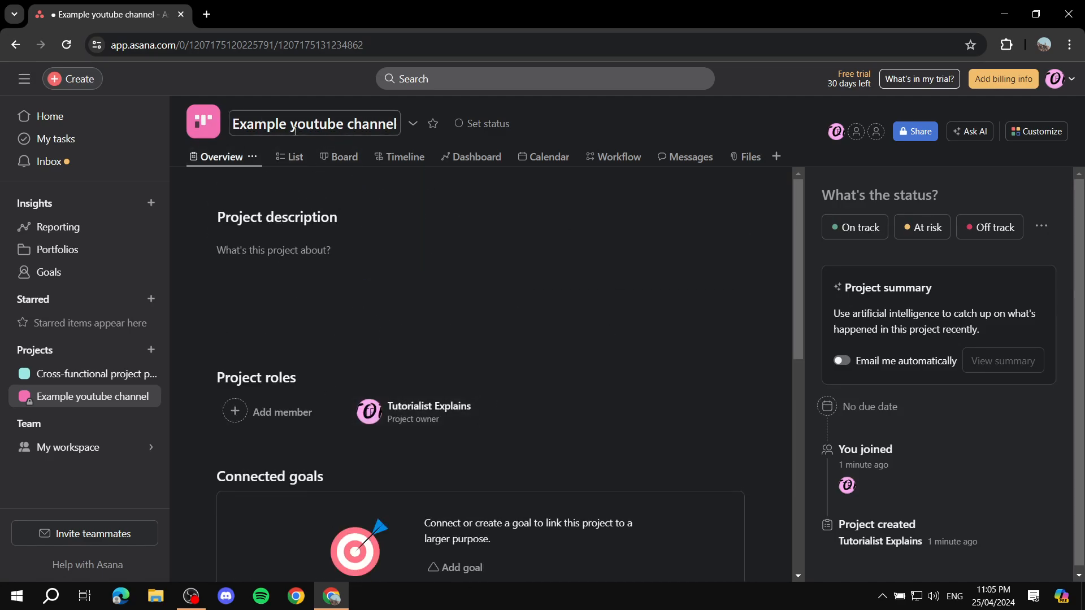
- Give the project a grey timeline-style icon, then view its empty Messages page
{"action": "left_click", "coordinate": [204, 131]}
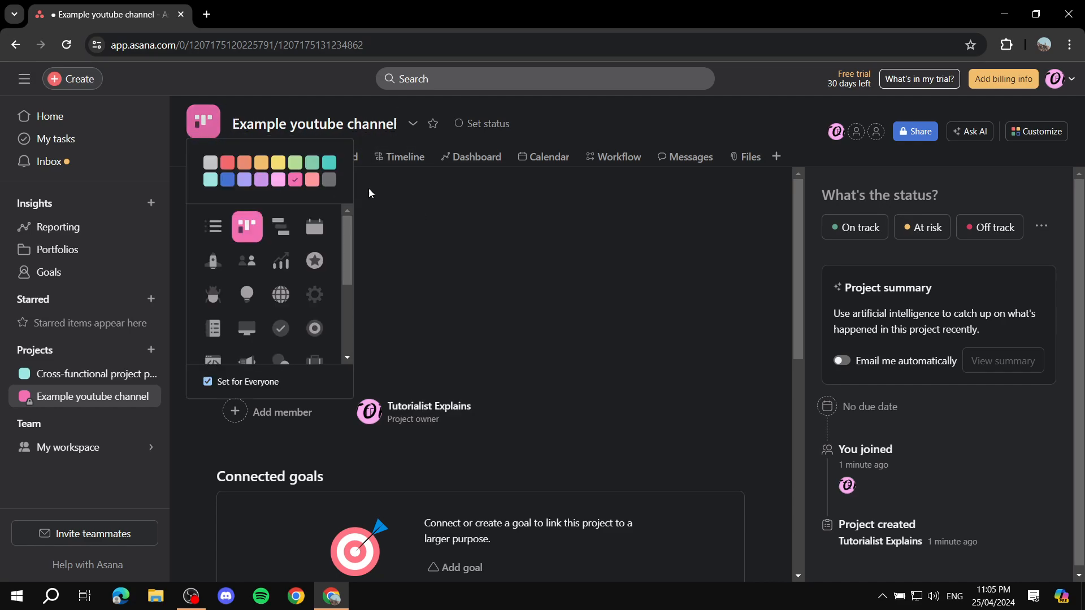
{"action": "left_click", "coordinate": [277, 229]}
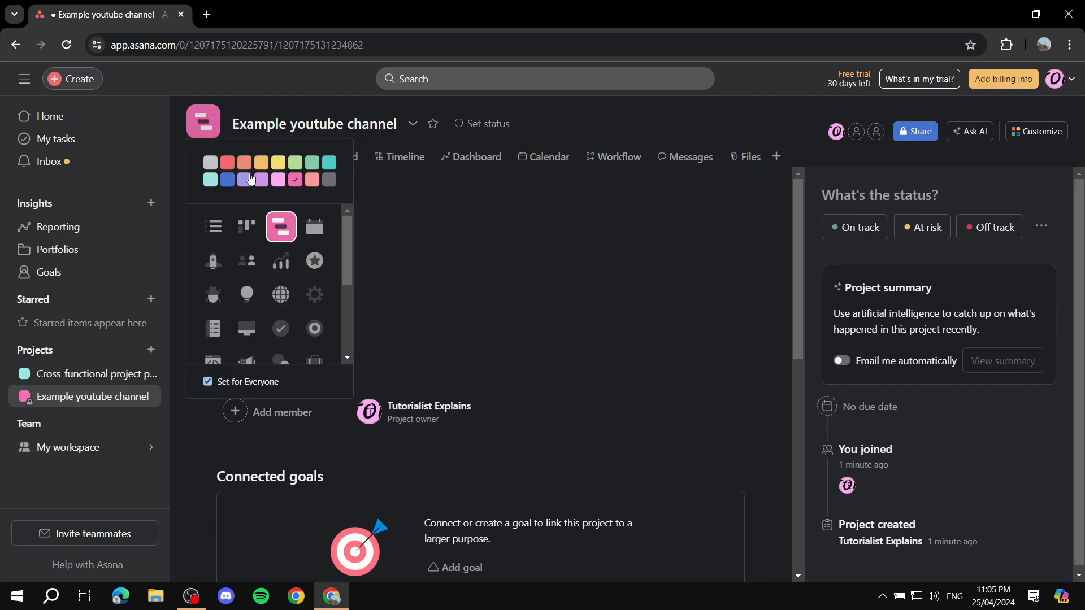
{"action": "left_click", "coordinate": [329, 177]}
{"action": "left_click", "coordinate": [584, 130]}
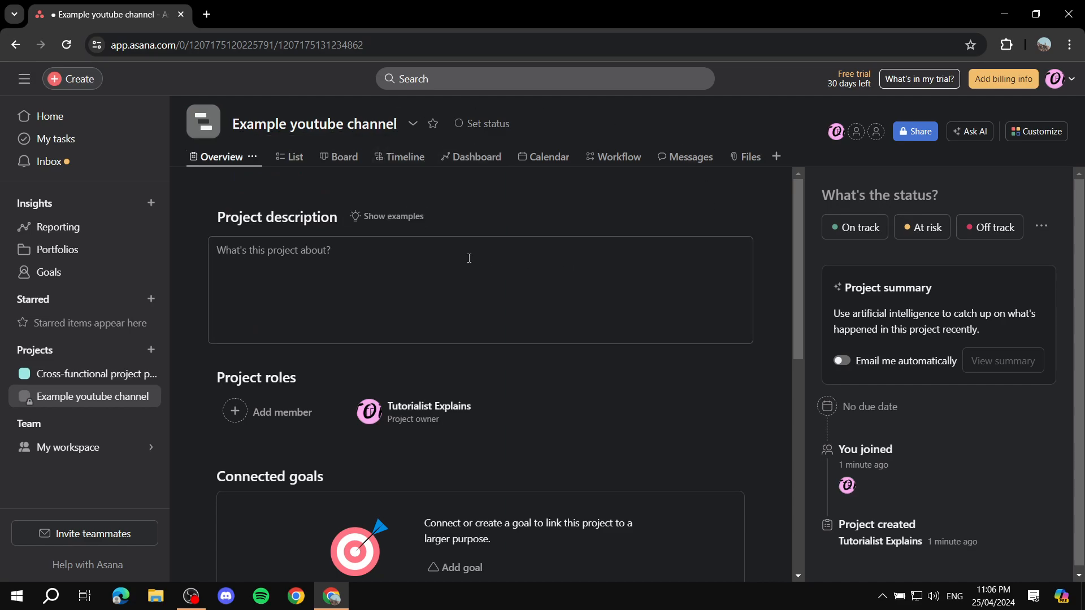
{"action": "left_click", "coordinate": [291, 157]}
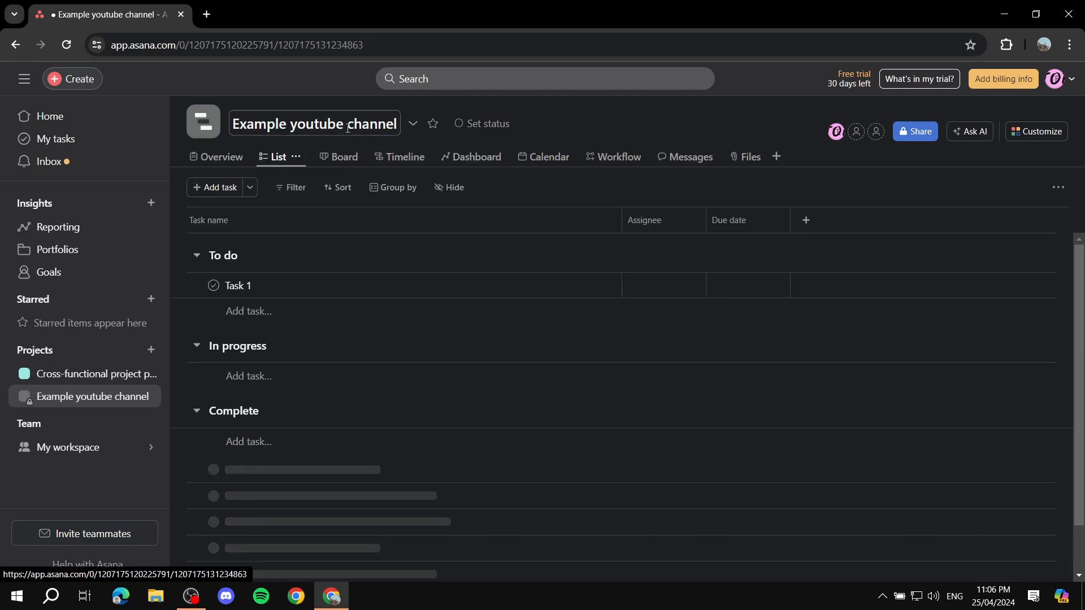
{"action": "left_click", "coordinate": [684, 158]}
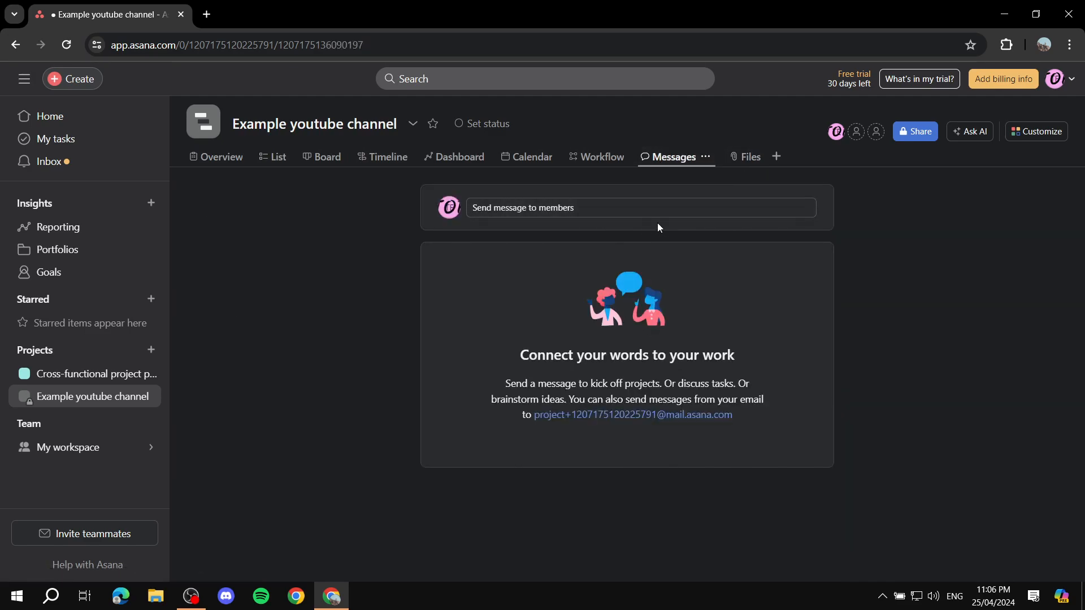
- Post a 'Hi' message to the project, then view its empty Files page
{"action": "left_click", "coordinate": [625, 208]}
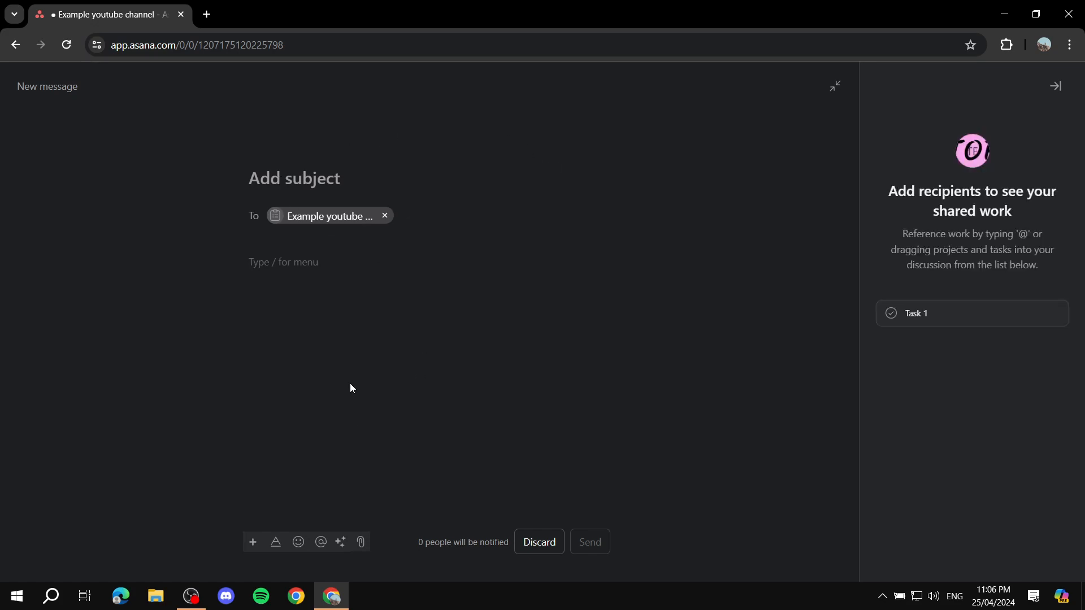
{"action": "type", "text": "Hi"}
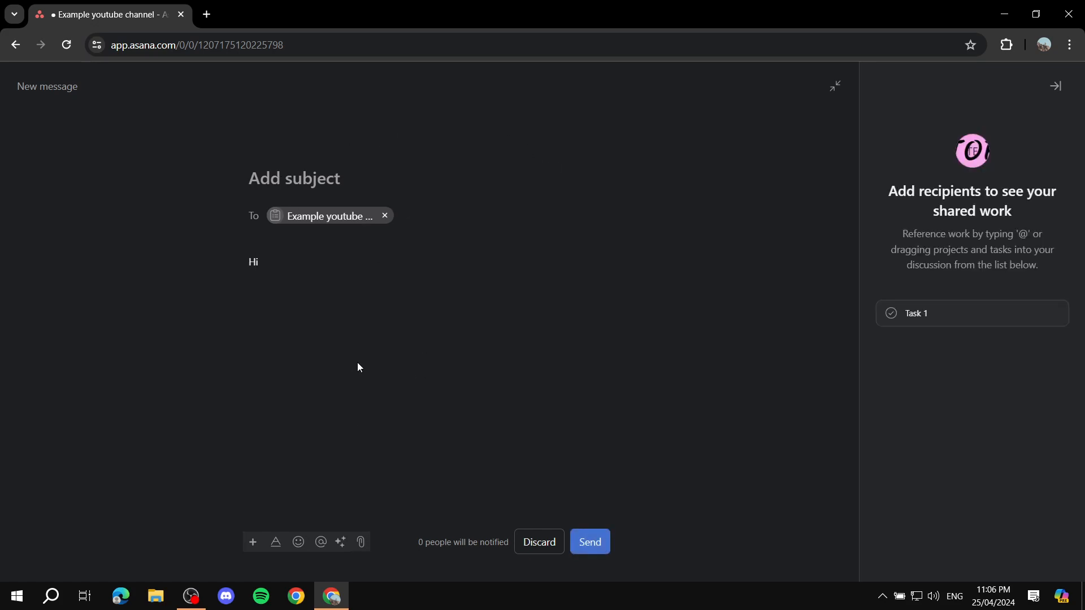
{"action": "left_click", "coordinate": [587, 542]}
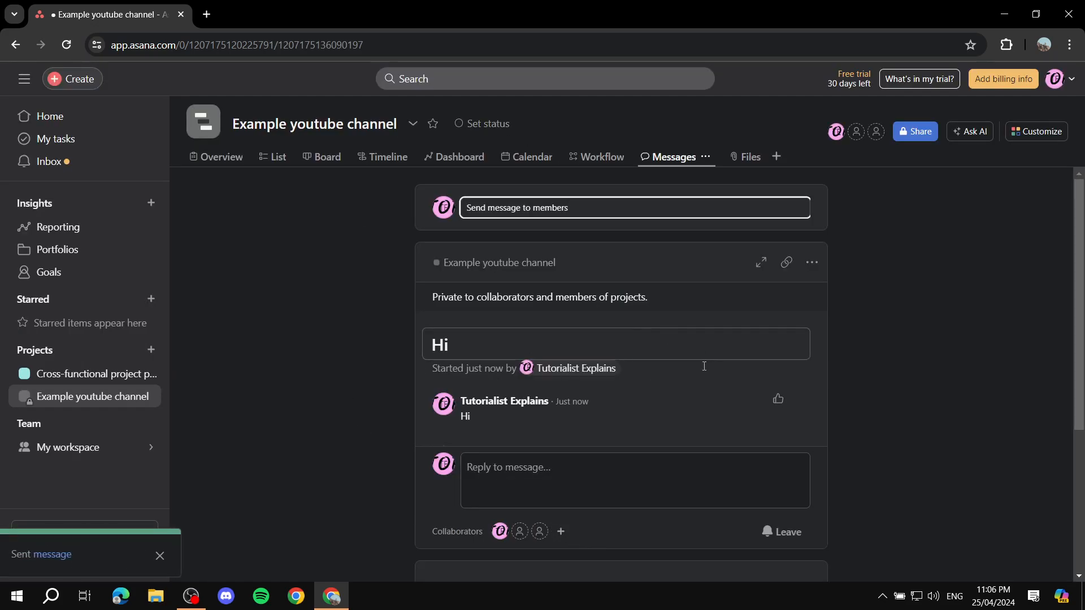
{"action": "scroll", "coordinate": [575, 395], "scroll_direction": "down", "scroll_amount": 1}
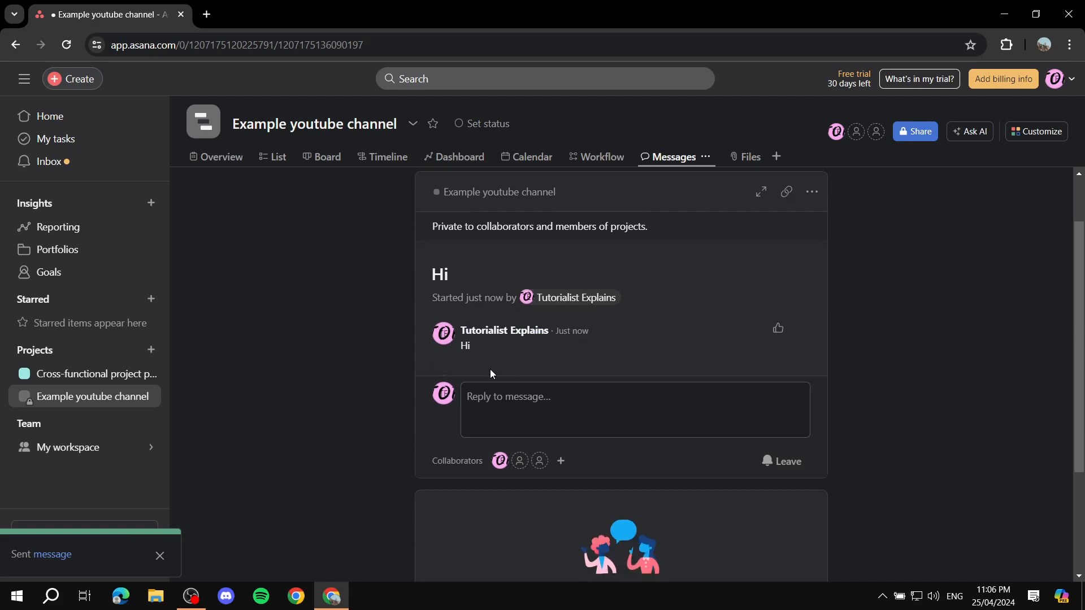
{"action": "left_click", "coordinate": [740, 158]}
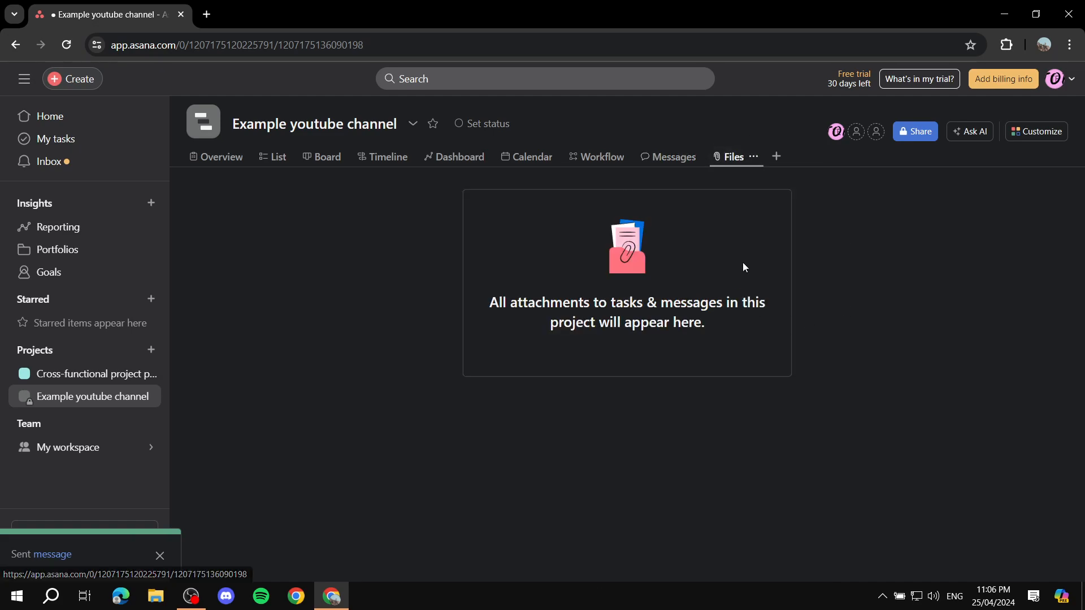
- Tour the project's Workflow, Calendar, Dashboard, Board, List and Overview views
{"action": "left_click", "coordinate": [599, 157]}
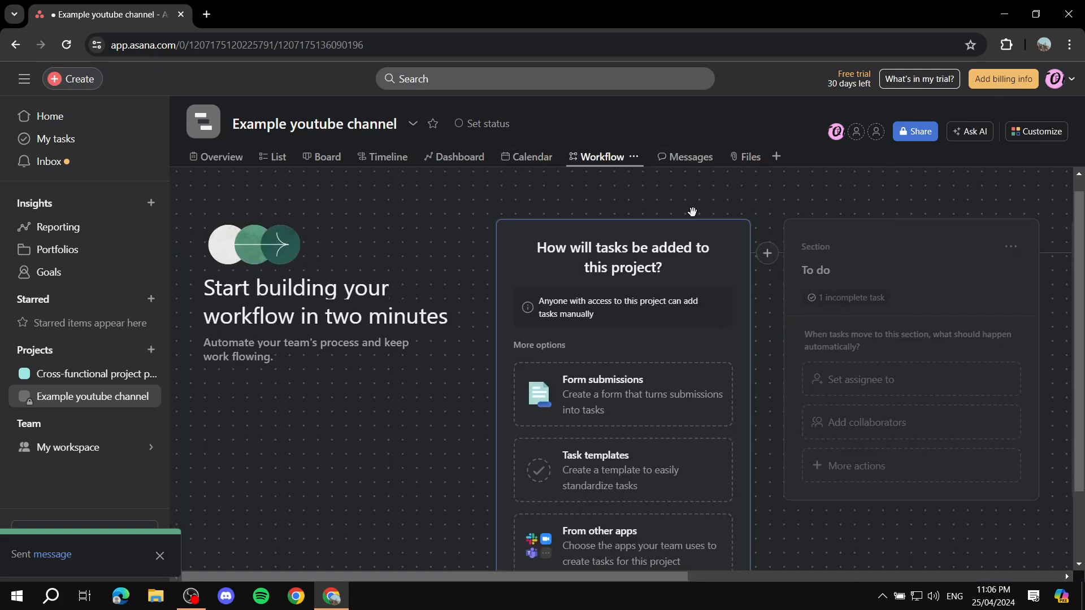
{"action": "scroll", "coordinate": [645, 353], "scroll_direction": "down", "scroll_amount": 2}
{"action": "scroll", "coordinate": [626, 416], "scroll_direction": "up", "scroll_amount": 2}
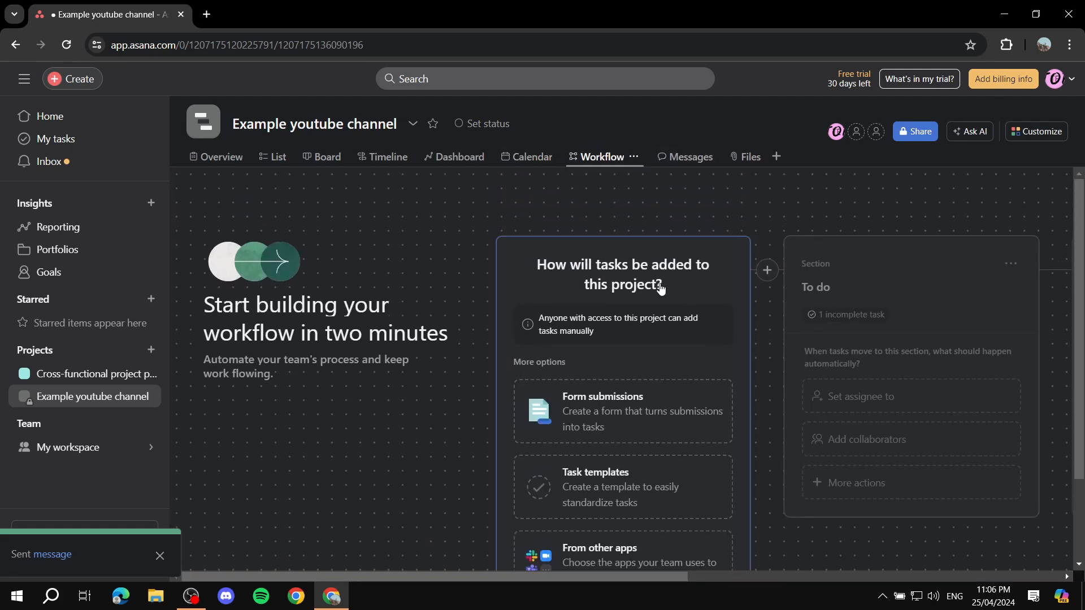
{"action": "left_click", "coordinate": [533, 158]}
{"action": "left_click", "coordinate": [461, 158]}
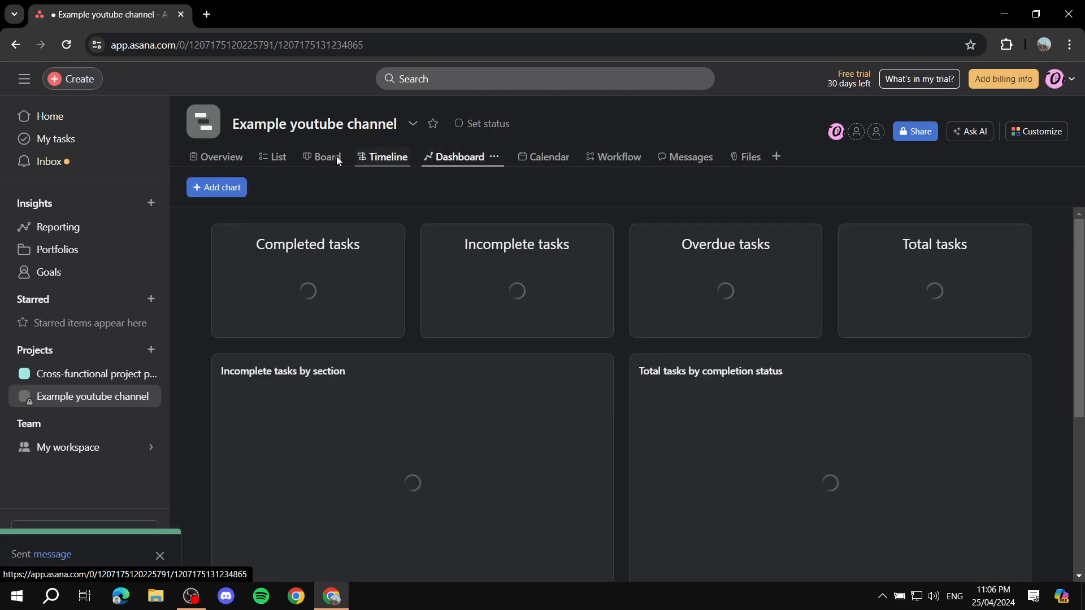
{"action": "left_click", "coordinate": [323, 157]}
{"action": "left_click", "coordinate": [276, 157]}
{"action": "left_click", "coordinate": [235, 157]}
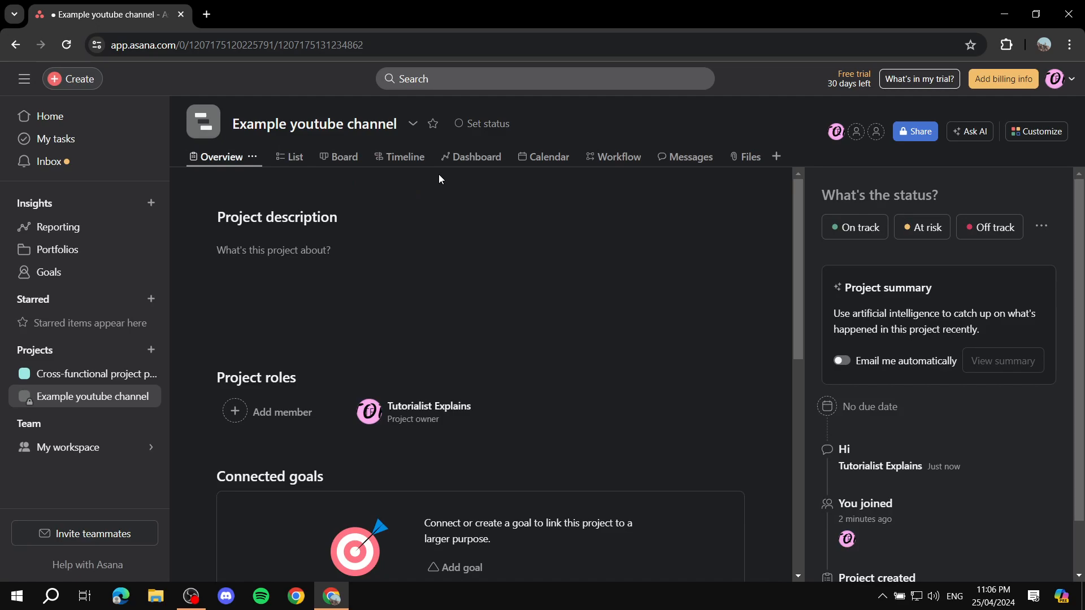
- Cycle again through List, Workflow and Overview, settling on the Board view
{"action": "left_click", "coordinate": [291, 157]}
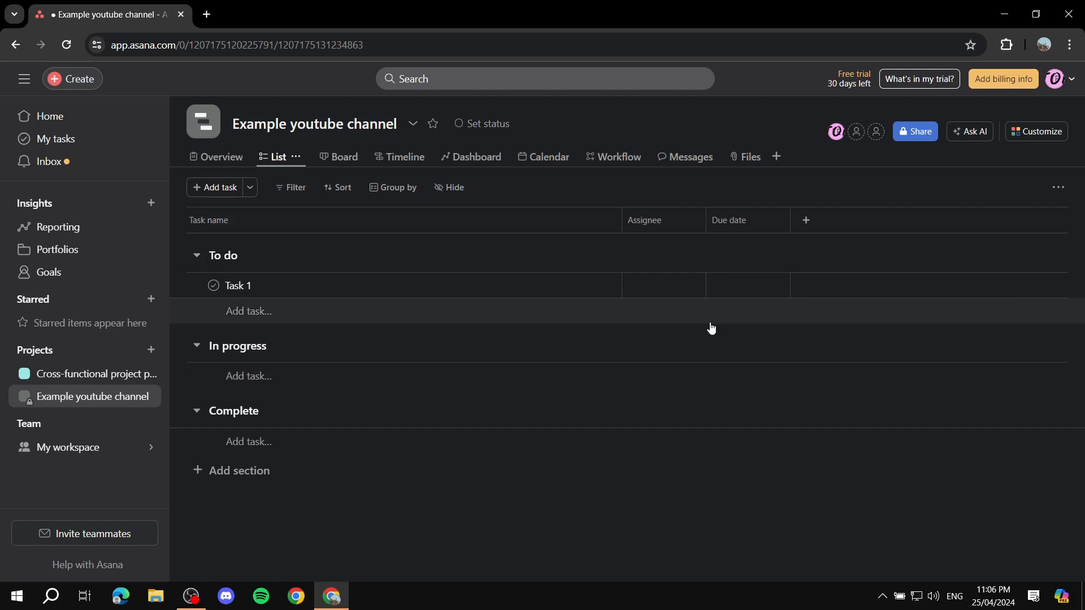
{"action": "left_click", "coordinate": [342, 158]}
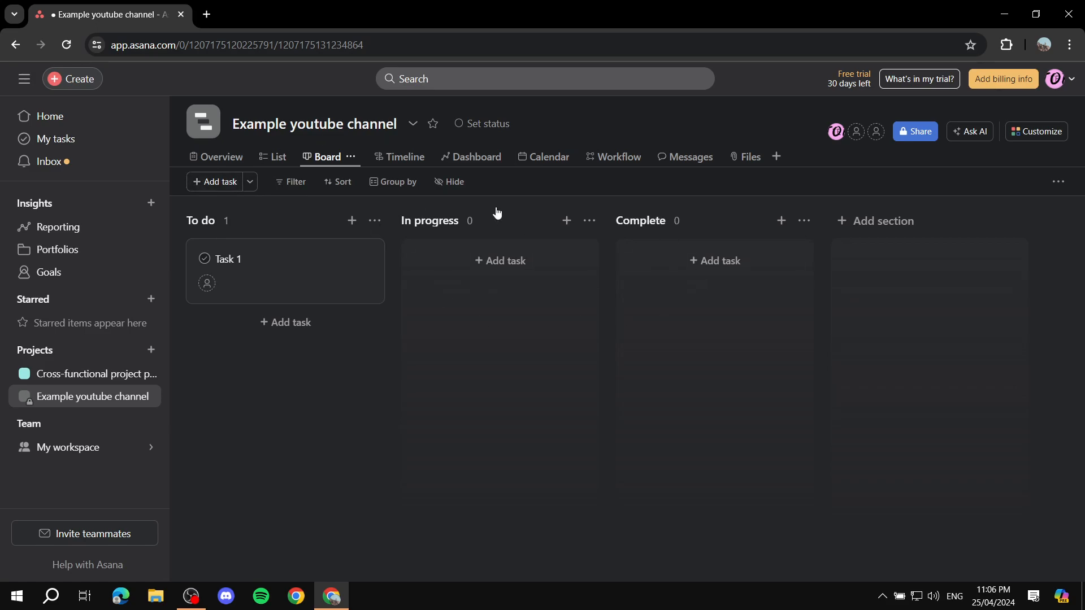
{"action": "left_click", "coordinate": [620, 159]}
{"action": "left_click", "coordinate": [222, 158]}
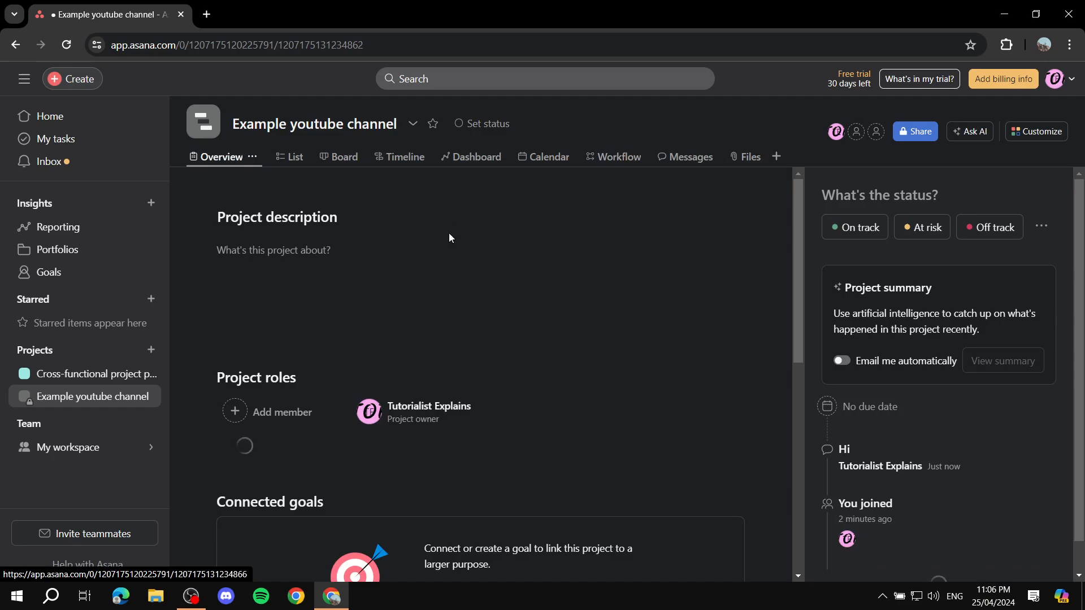
{"action": "left_click", "coordinate": [618, 157]}
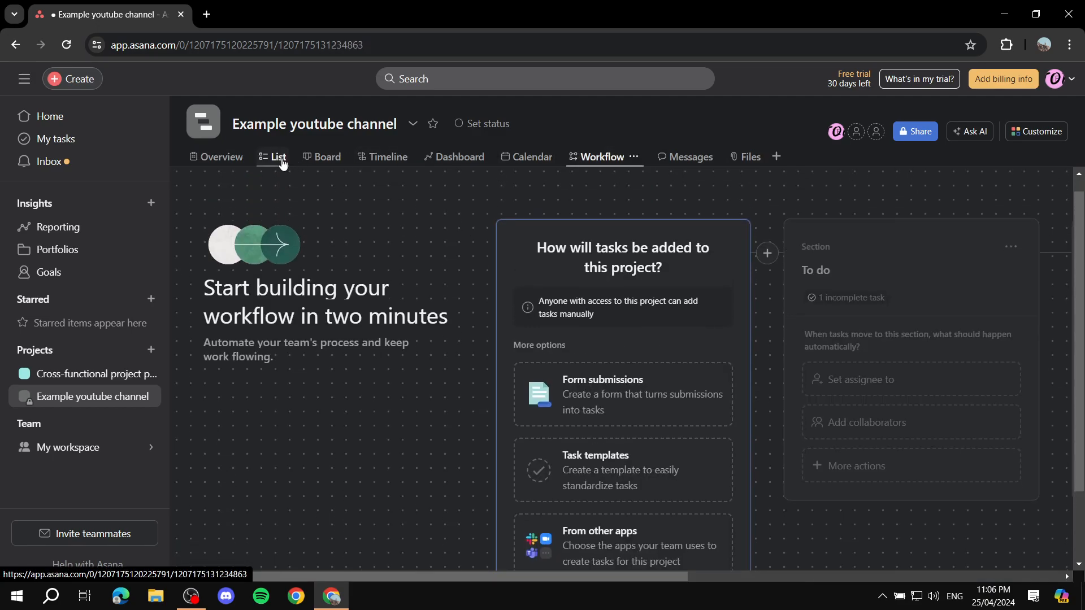
{"action": "left_click", "coordinate": [278, 157]}
{"action": "left_click", "coordinate": [331, 160]}
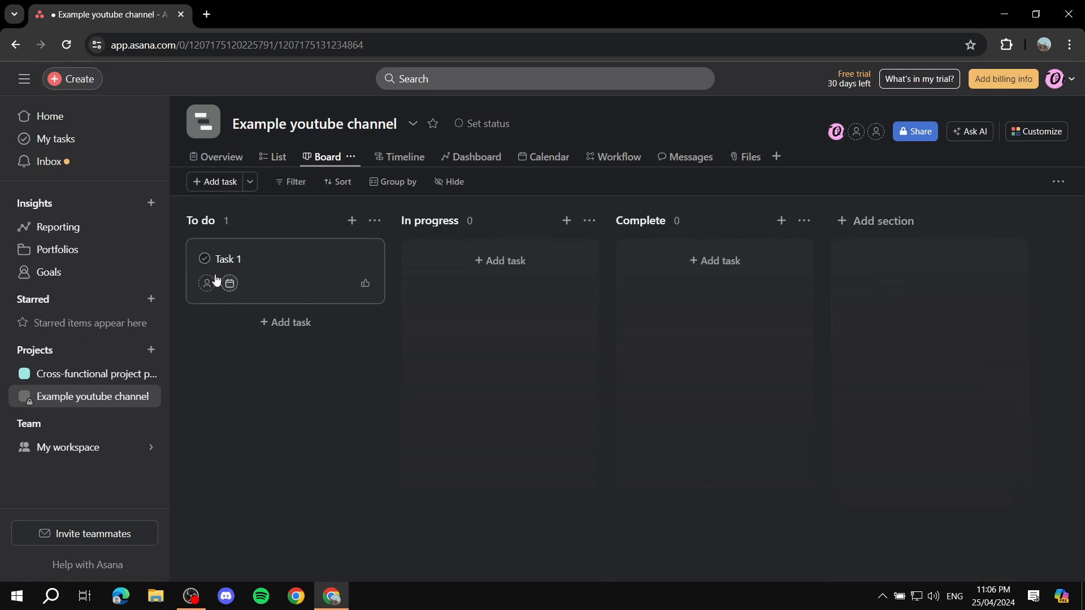
- Add 'Write an introduction Script' as a new To do task and open its details
{"action": "left_click", "coordinate": [212, 184]}
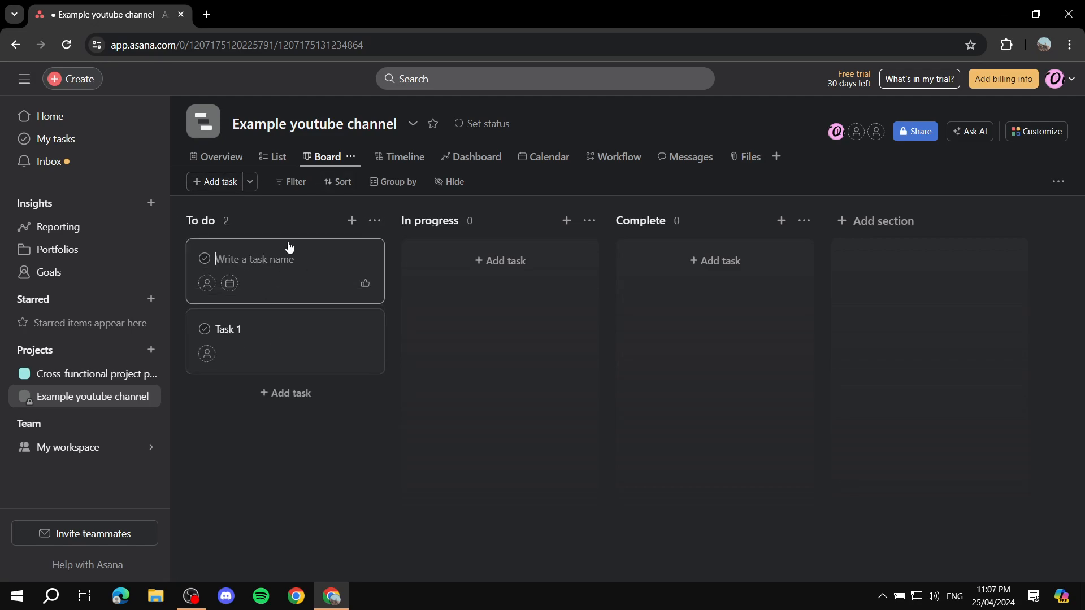
{"action": "type", "text": "Write an introduction Script"}
{"action": "key", "text": "Return"}
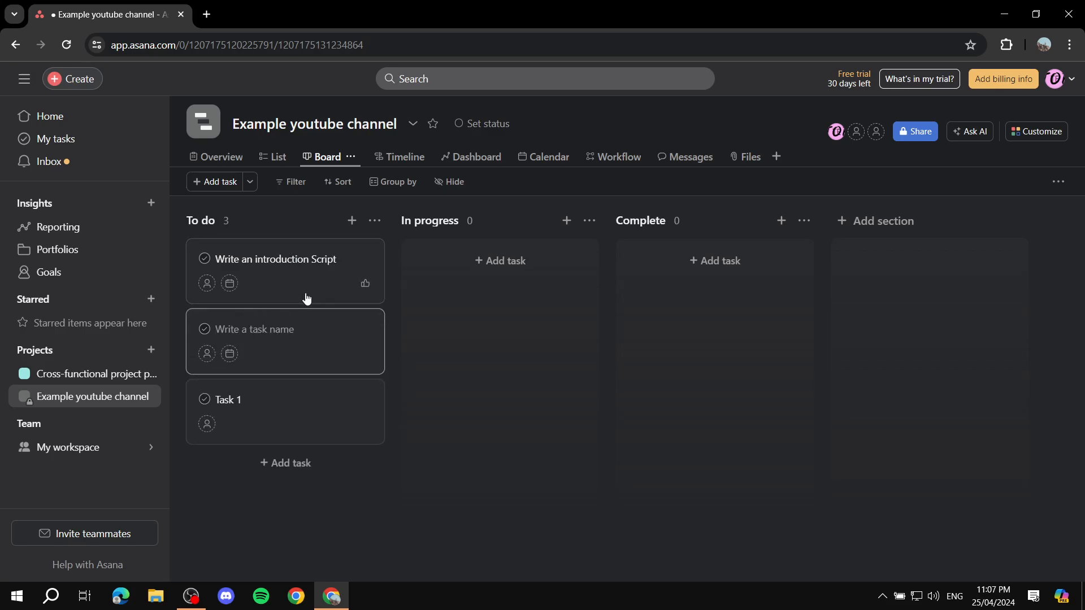
{"action": "key", "text": "Escape"}
{"action": "left_click", "coordinate": [284, 269]}
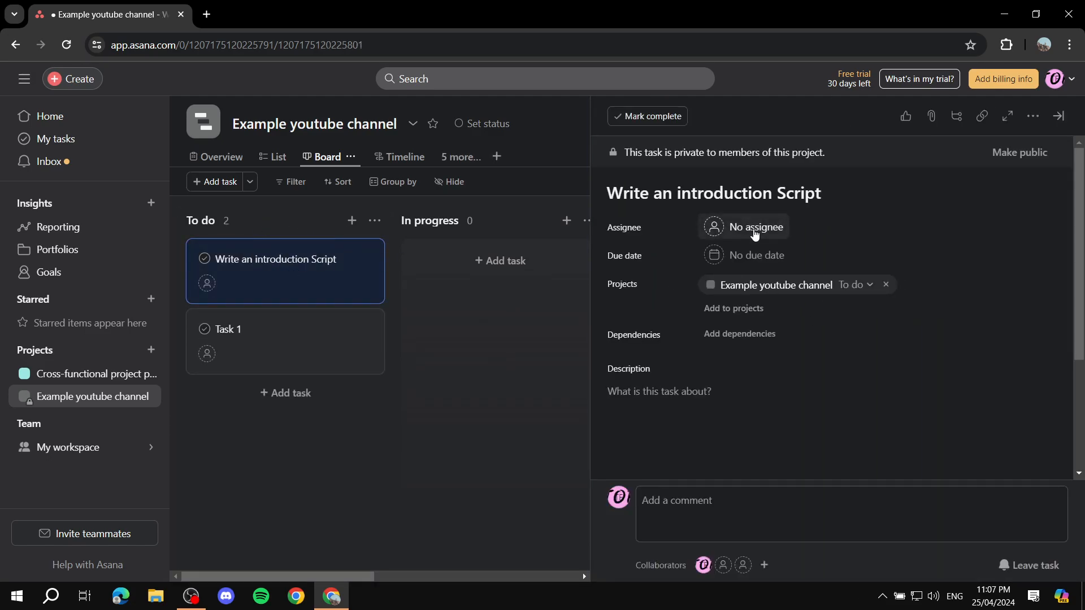
- Assign Write an introduction Script to yourself, leaving its projects unchanged
{"action": "left_click", "coordinate": [756, 230]}
{"action": "left_click", "coordinate": [770, 252]}
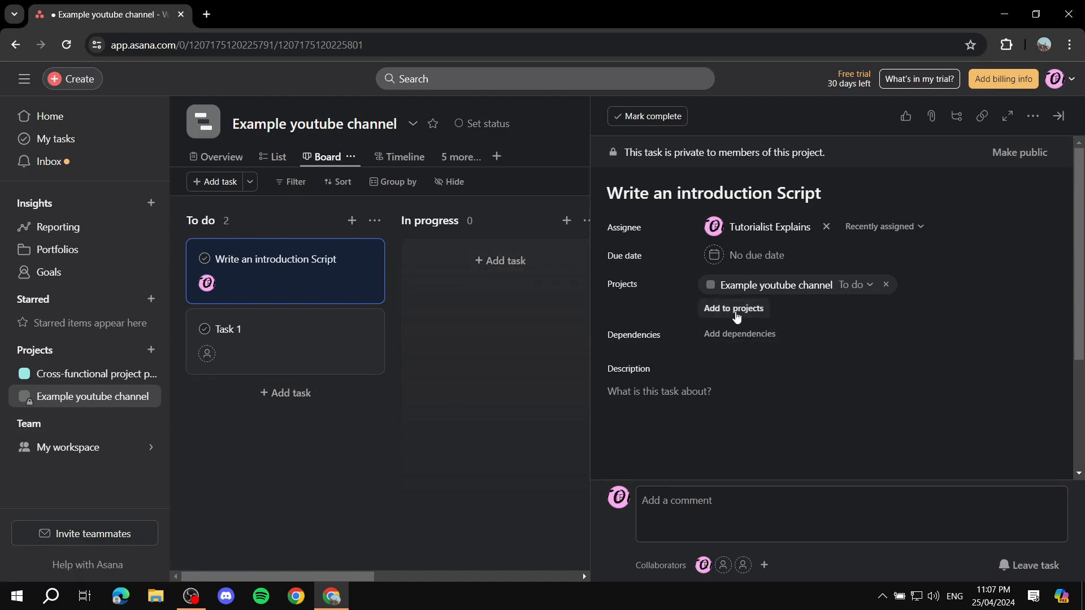
{"action": "left_click", "coordinate": [736, 310]}
{"action": "left_click", "coordinate": [964, 270]}
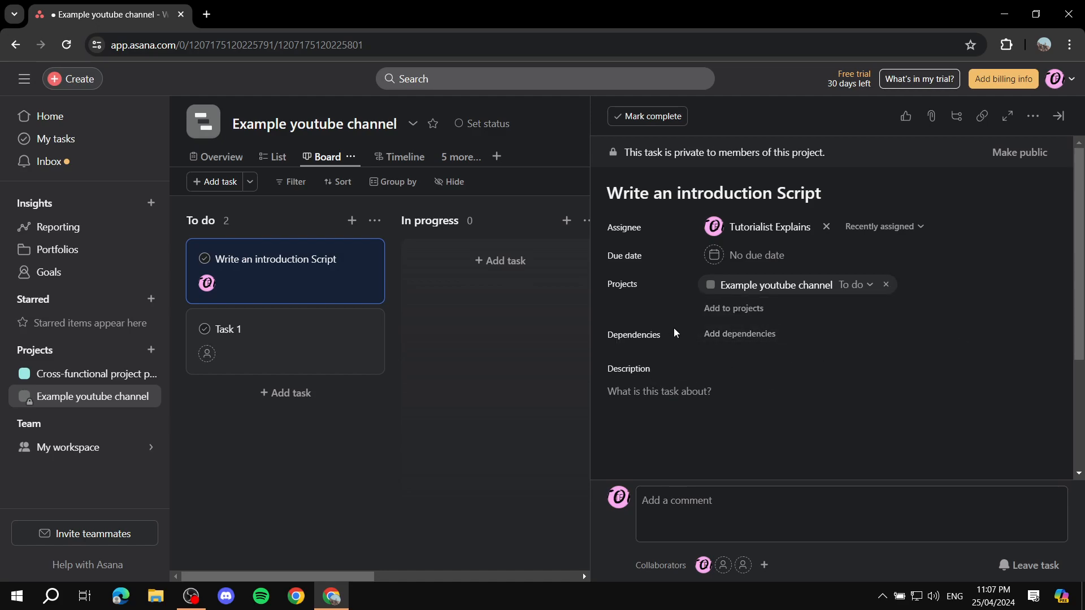
- Add a subtask to the task and close its details pane
{"action": "left_click", "coordinate": [752, 354]}
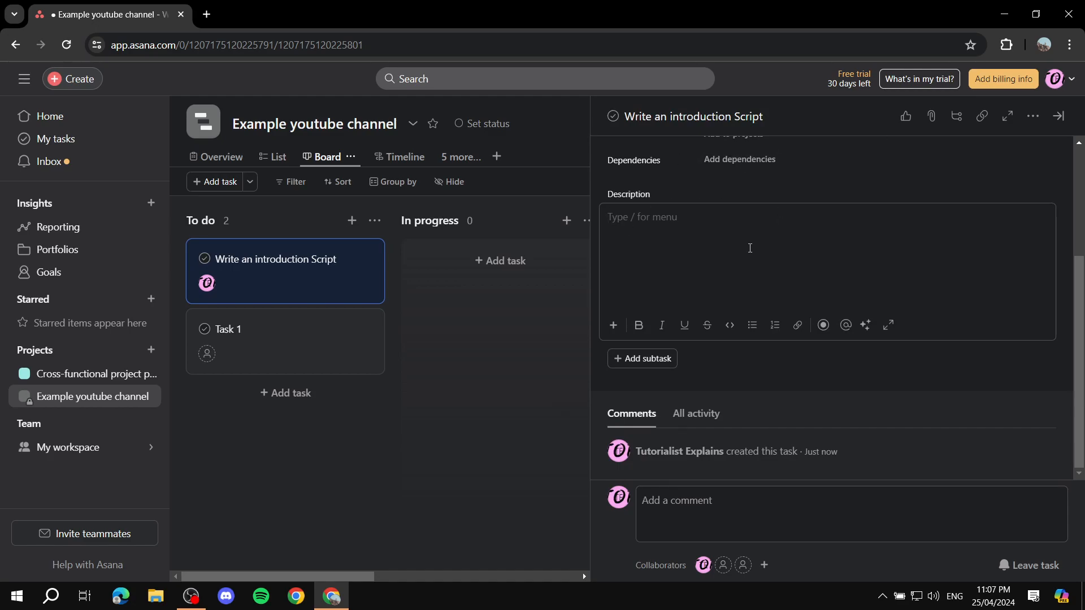
{"action": "scroll", "coordinate": [711, 386], "scroll_direction": "up", "scroll_amount": 3}
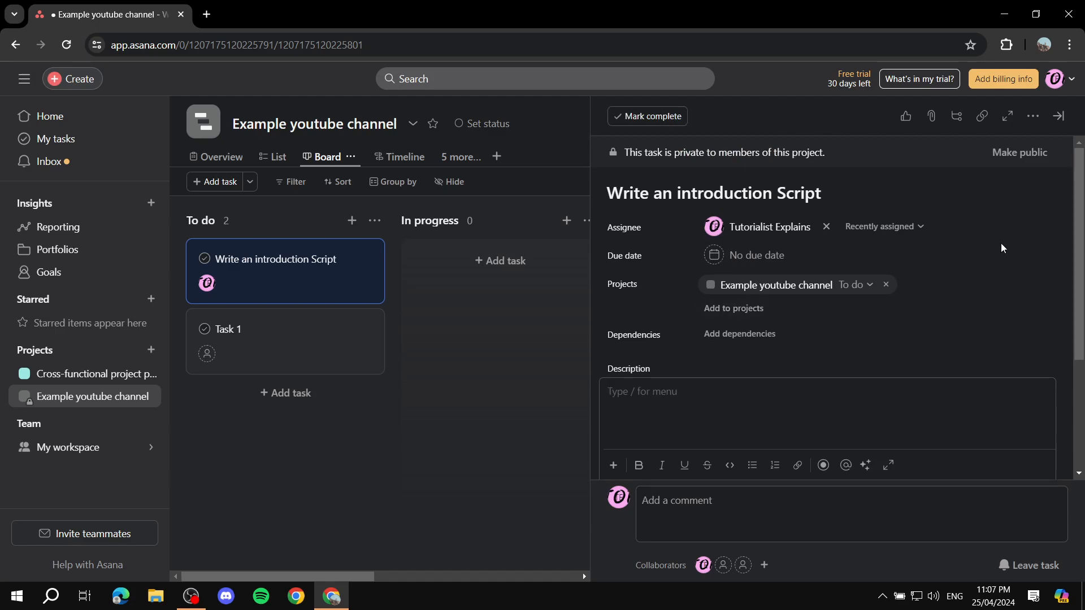
{"action": "scroll", "coordinate": [1016, 226], "scroll_direction": "down", "scroll_amount": 4}
{"action": "left_click", "coordinate": [658, 359]}
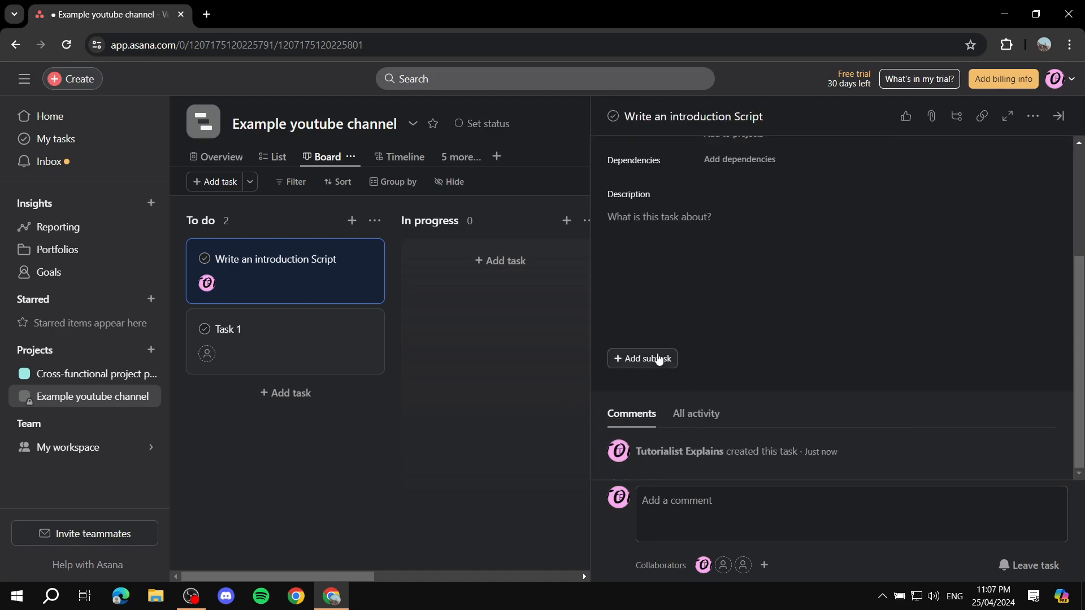
{"action": "scroll", "coordinate": [780, 226], "scroll_direction": "up", "scroll_amount": 4}
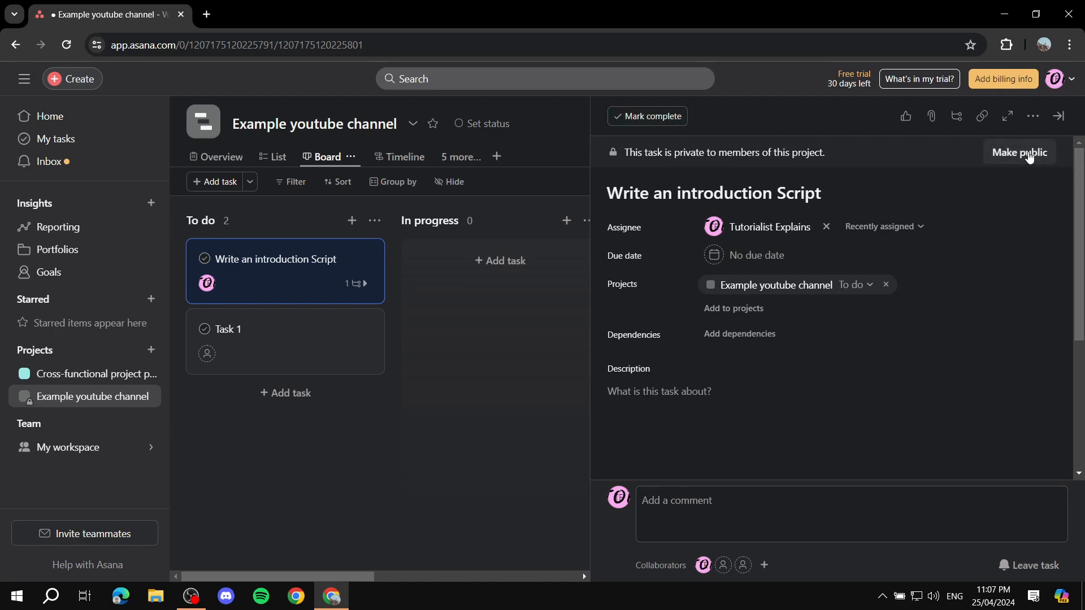
{"action": "scroll", "coordinate": [920, 266], "scroll_direction": "down", "scroll_amount": 5}
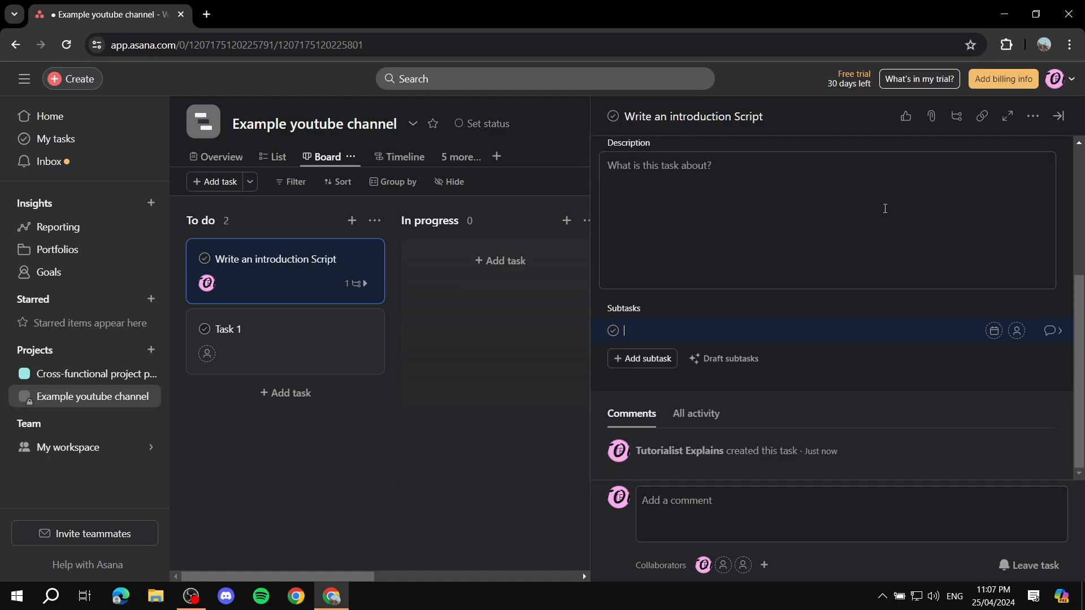
{"action": "scroll", "coordinate": [952, 172], "scroll_direction": "up", "scroll_amount": 5}
{"action": "left_click", "coordinate": [487, 303]}
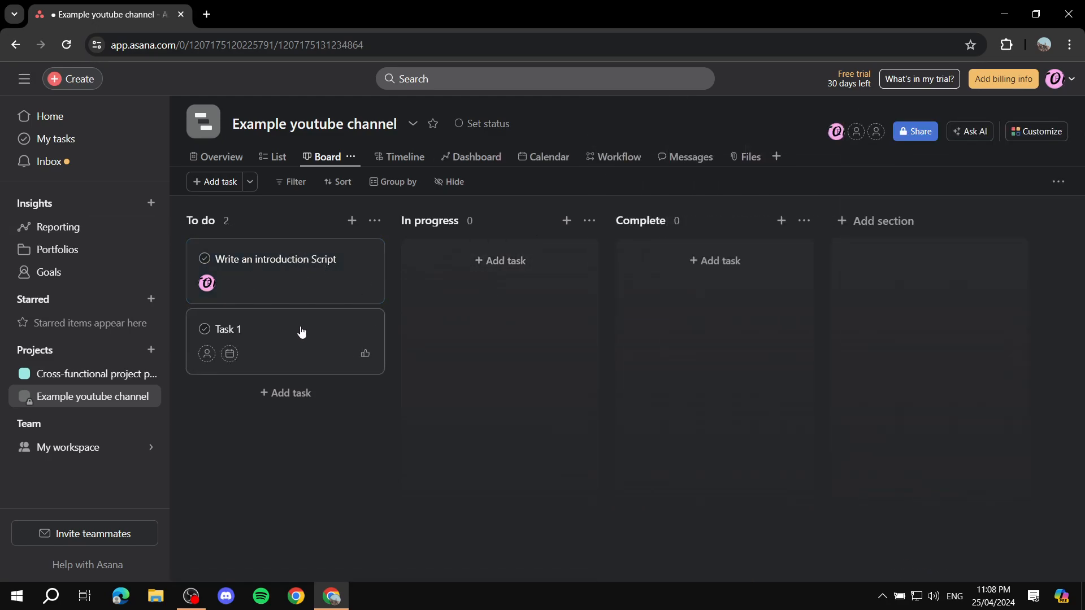
- Mark Task 1 complete and drag its card into the Complete column
{"action": "left_click", "coordinate": [281, 327]}
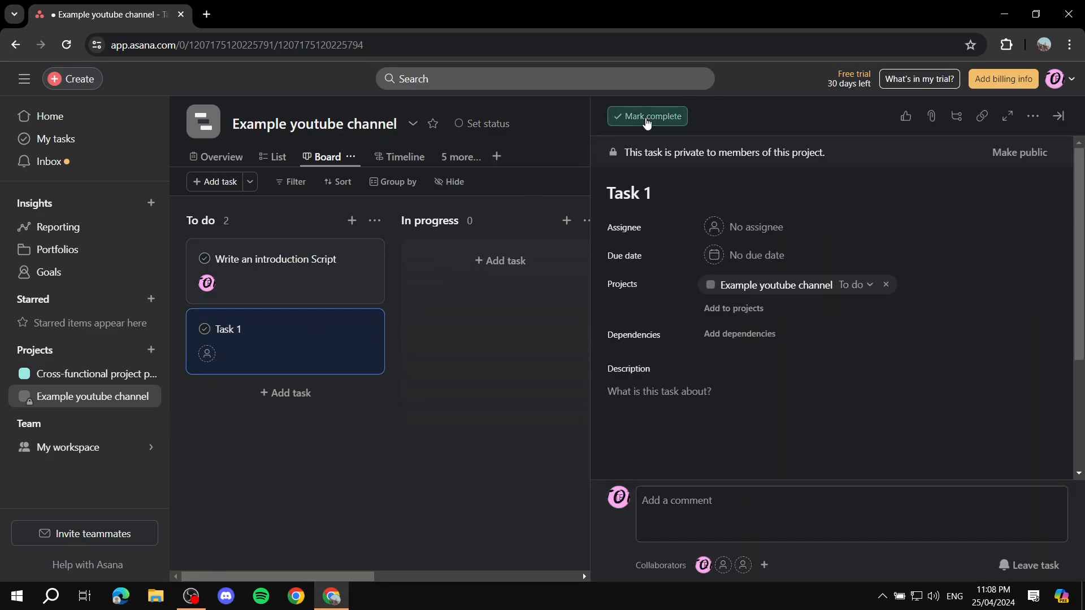
{"action": "left_click", "coordinate": [648, 116]}
{"action": "left_click", "coordinate": [585, 398]}
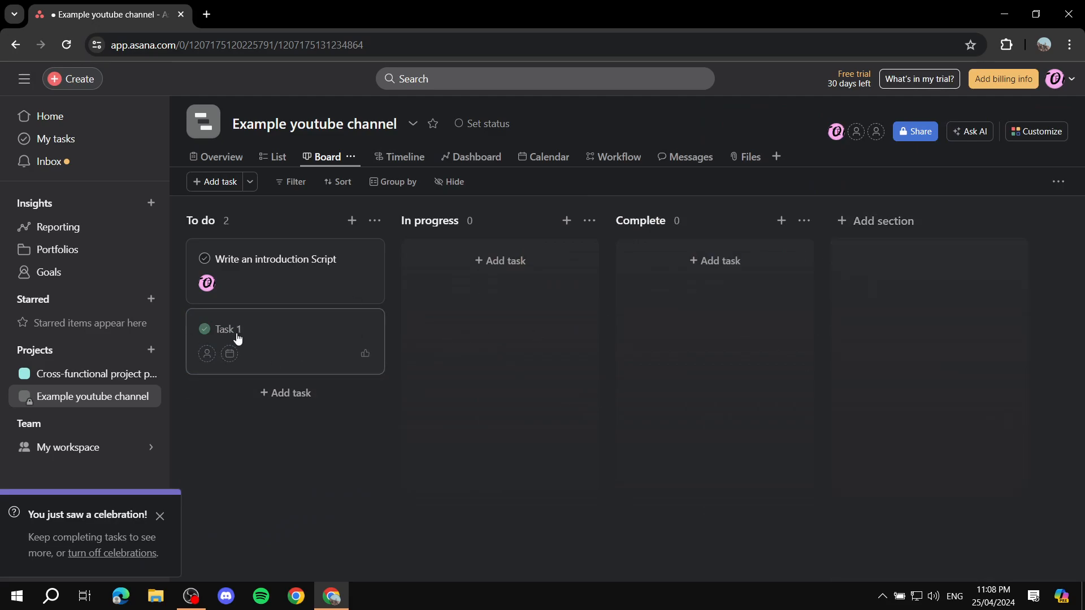
{"action": "left_click", "coordinate": [161, 518]}
{"action": "left_click_drag", "start_coordinate": [283, 345], "coordinate": [618, 382]}
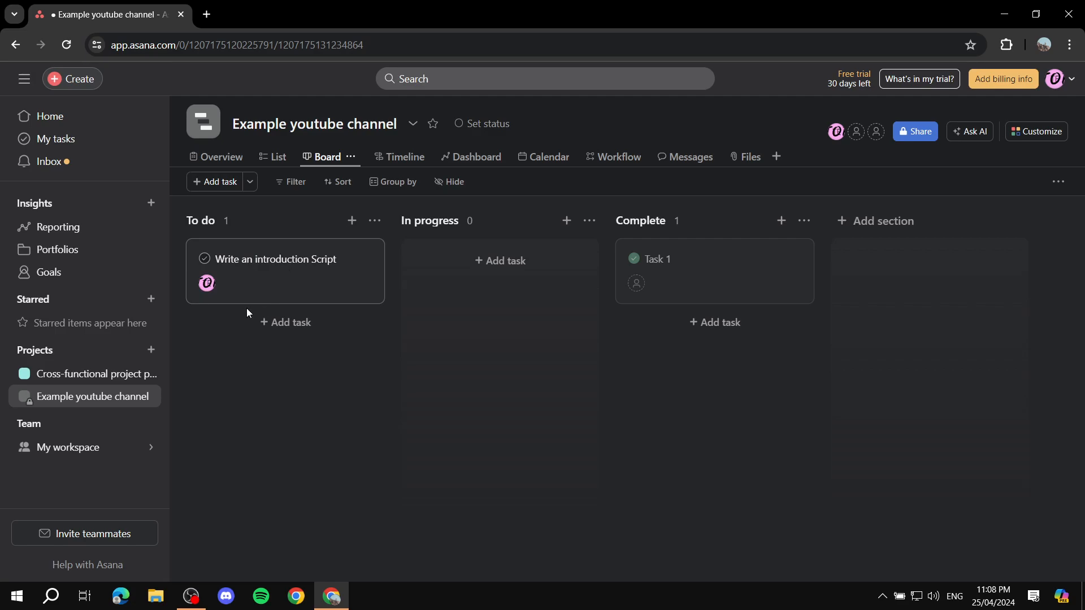
- Go via Home to the Example youtube channel project's Overview
{"action": "left_click", "coordinate": [26, 119]}
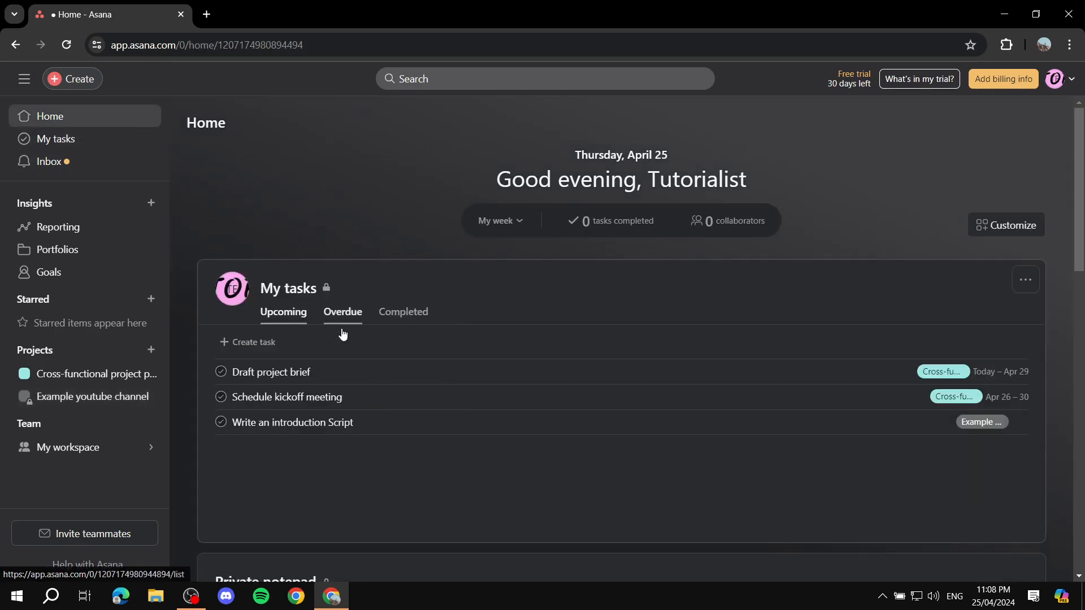
{"action": "scroll", "coordinate": [374, 424], "scroll_direction": "down", "scroll_amount": 1}
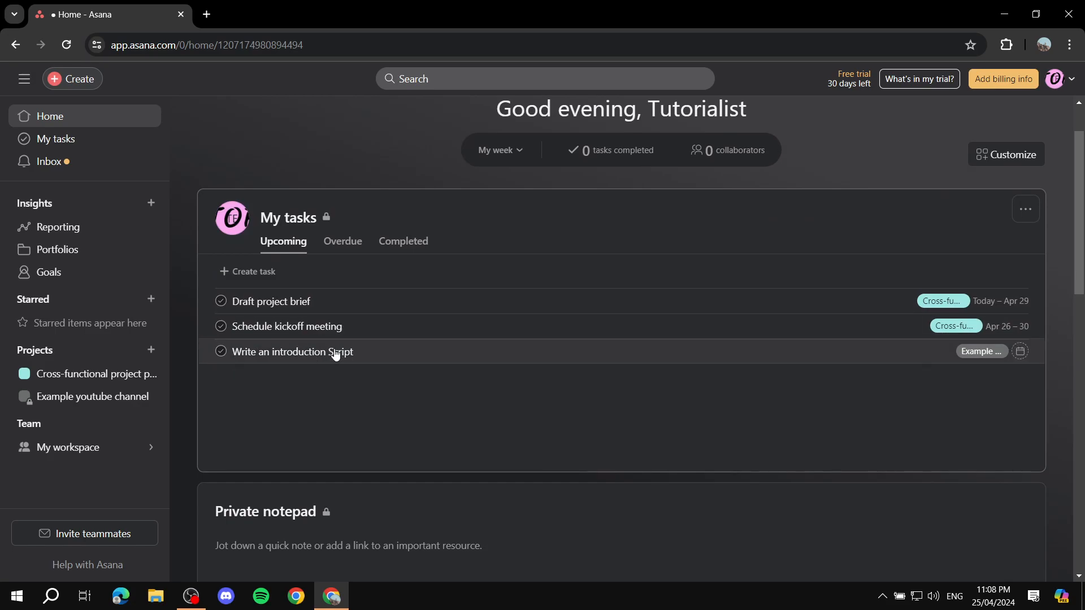
{"action": "left_click", "coordinate": [71, 399]}
{"action": "left_click", "coordinate": [218, 157]}
- Scroll through the overview's empty description, project roles and connected goals
{"action": "scroll", "coordinate": [538, 298], "scroll_direction": "down", "scroll_amount": 2}
{"action": "scroll", "coordinate": [524, 299], "scroll_direction": "down", "scroll_amount": 8}
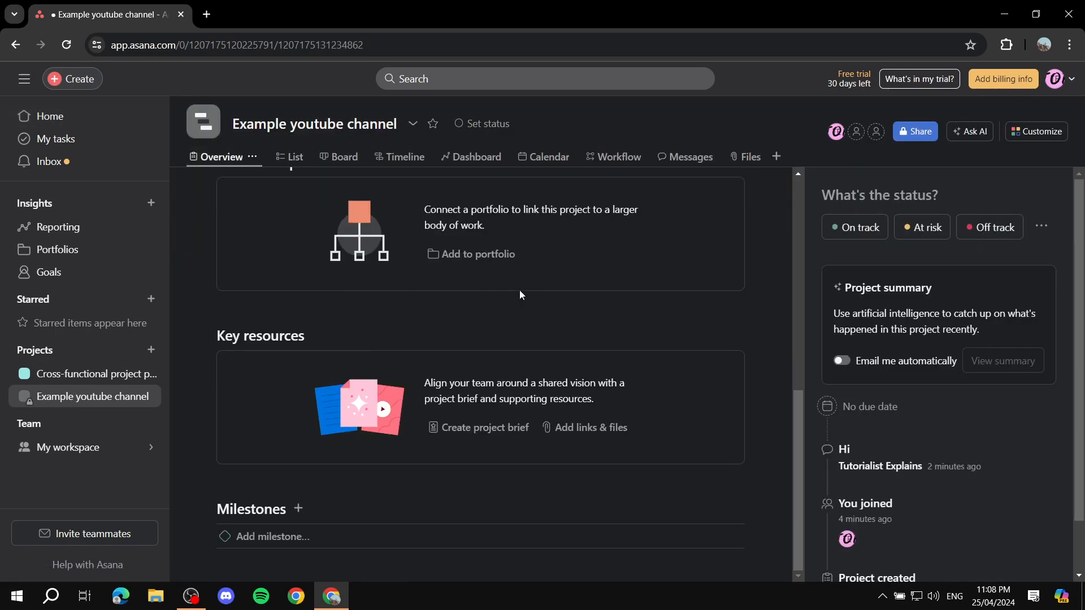
{"action": "scroll", "coordinate": [520, 295], "scroll_direction": "up", "scroll_amount": 8}
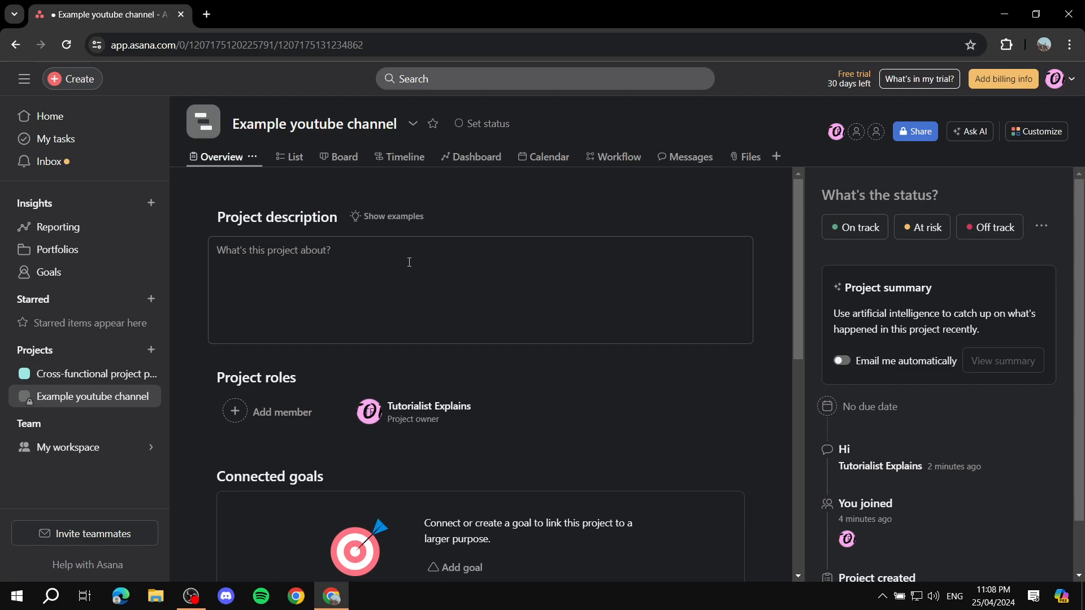
{"action": "scroll", "coordinate": [567, 277], "scroll_direction": "down", "scroll_amount": 1}
{"action": "scroll", "coordinate": [492, 287], "scroll_direction": "up", "scroll_amount": 1}
{"action": "scroll", "coordinate": [594, 268], "scroll_direction": "down", "scroll_amount": 2}
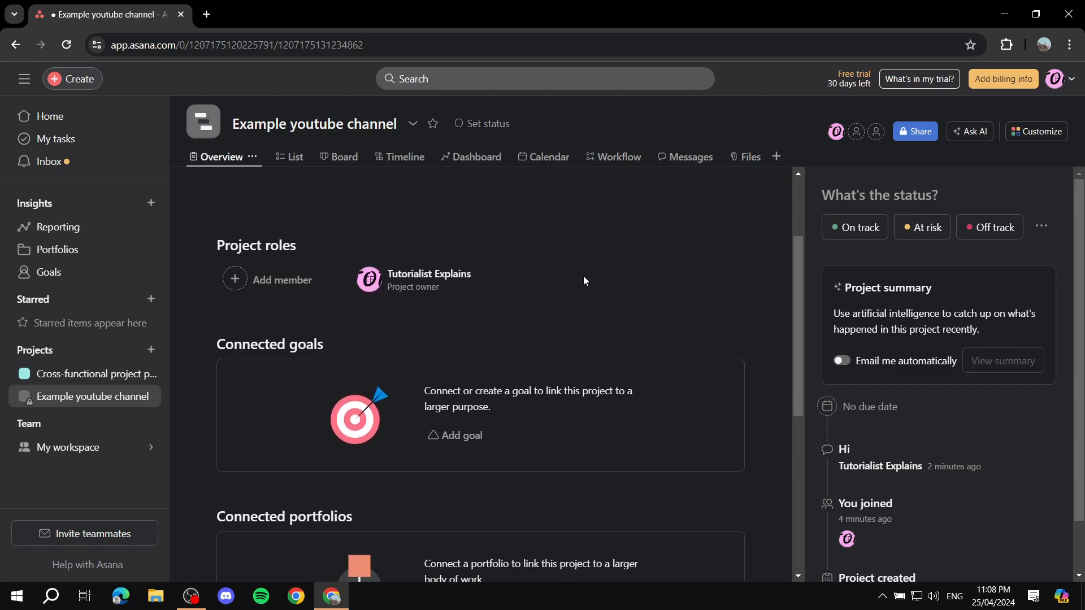
{"action": "scroll", "coordinate": [366, 282], "scroll_direction": "down", "scroll_amount": 5}
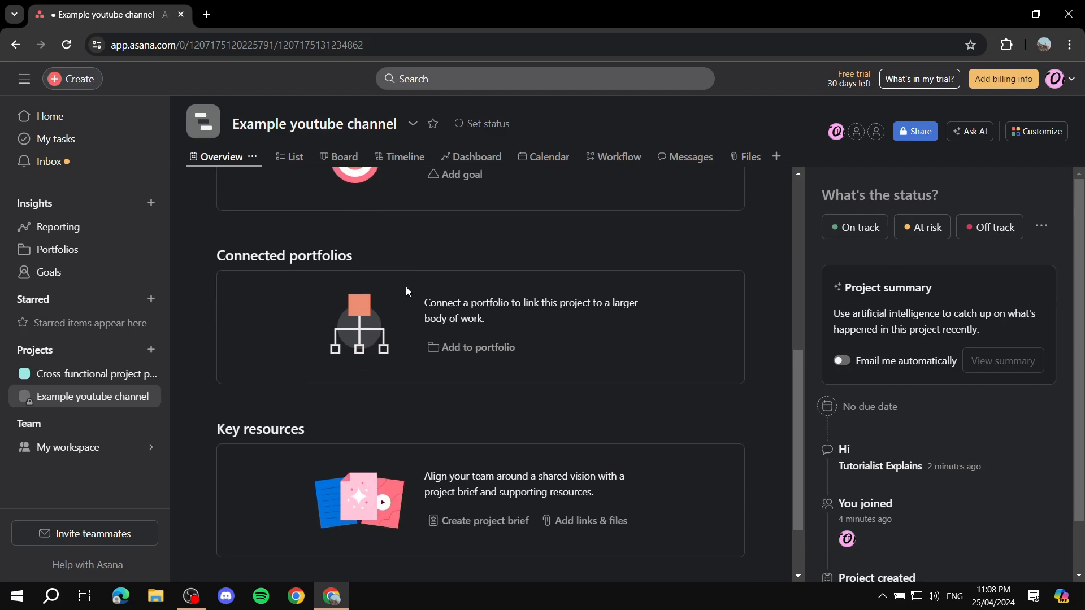
{"action": "scroll", "coordinate": [449, 311], "scroll_direction": "up", "scroll_amount": 7}
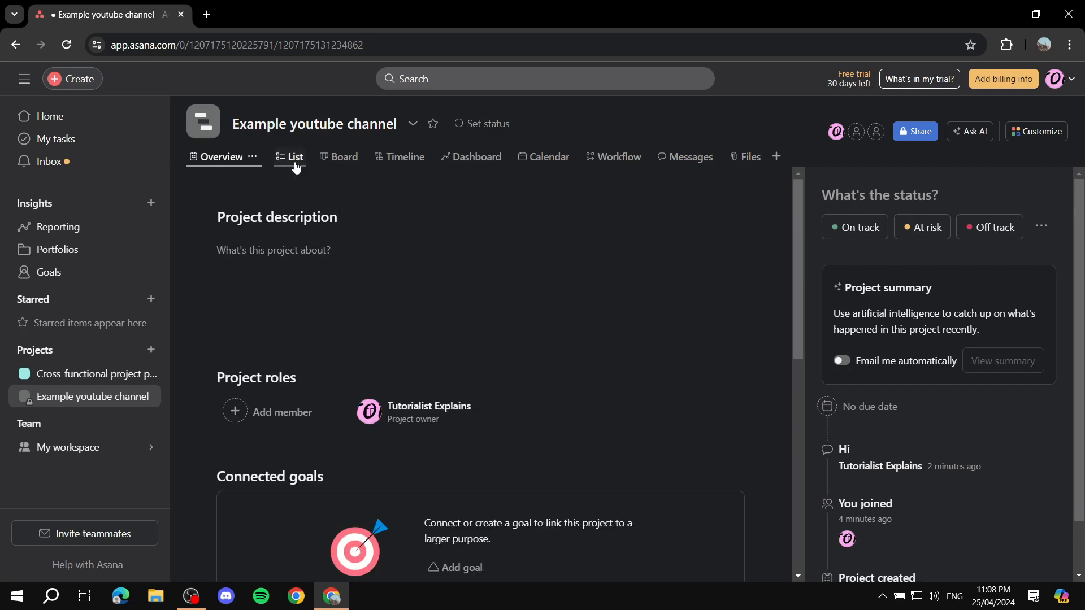
- On the board, move Write an introduction Script into the Complete column
{"action": "left_click", "coordinate": [338, 161]}
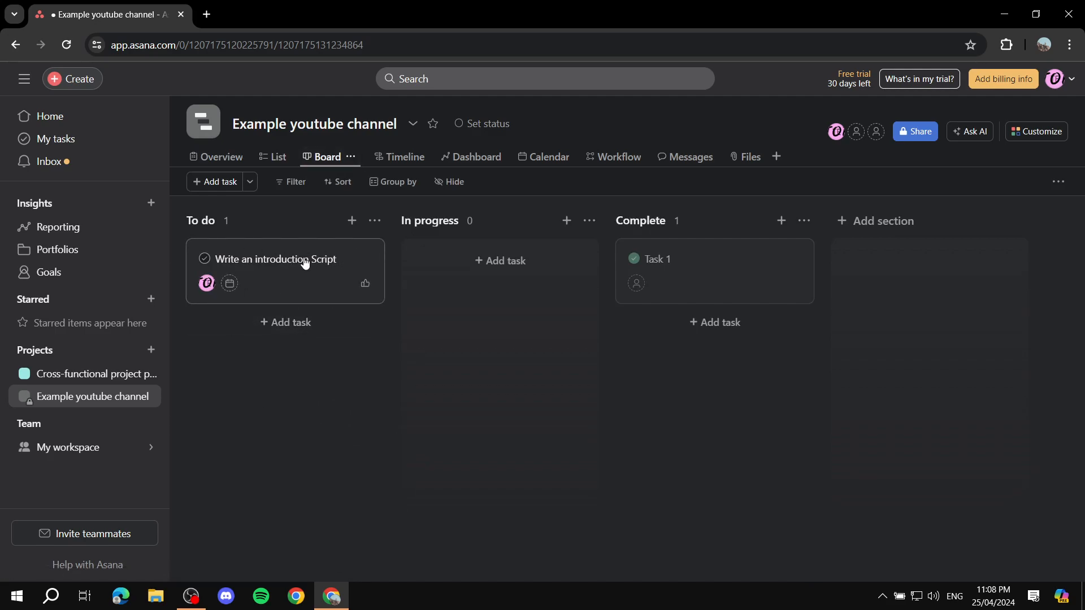
{"action": "left_click", "coordinate": [317, 274]}
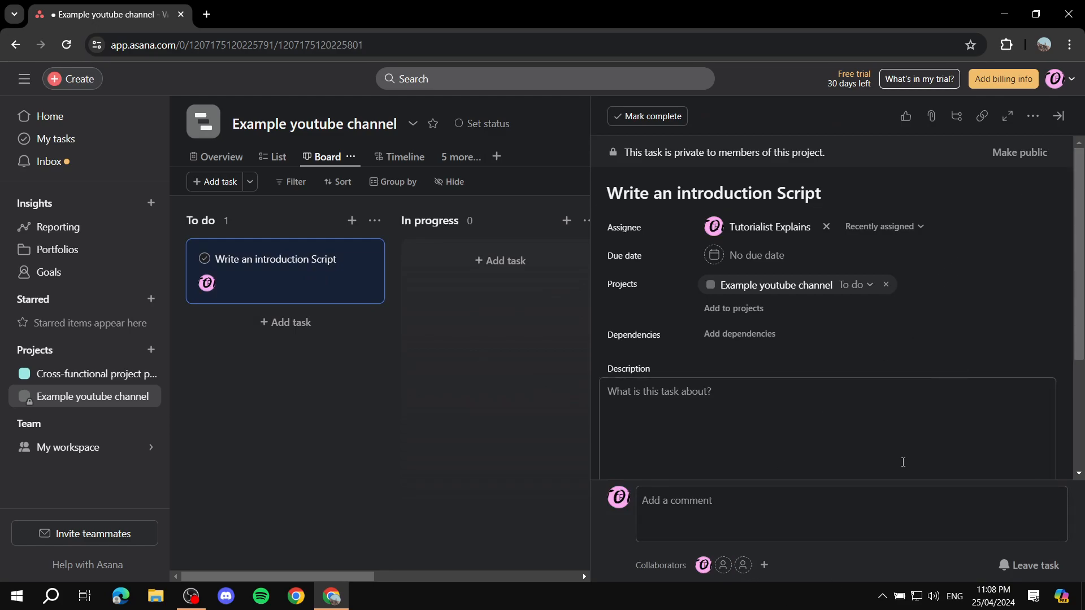
{"action": "left_click", "coordinate": [931, 116]}
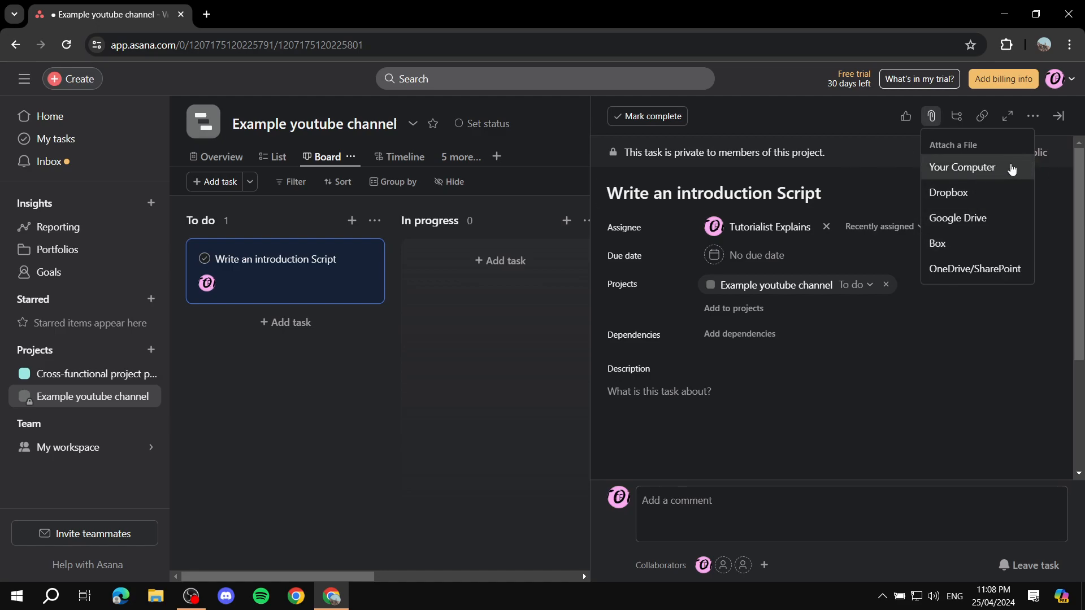
{"action": "left_click", "coordinate": [751, 411]}
{"action": "left_click", "coordinate": [417, 355]}
{"action": "left_click_drag", "start_coordinate": [293, 271], "coordinate": [708, 334]}
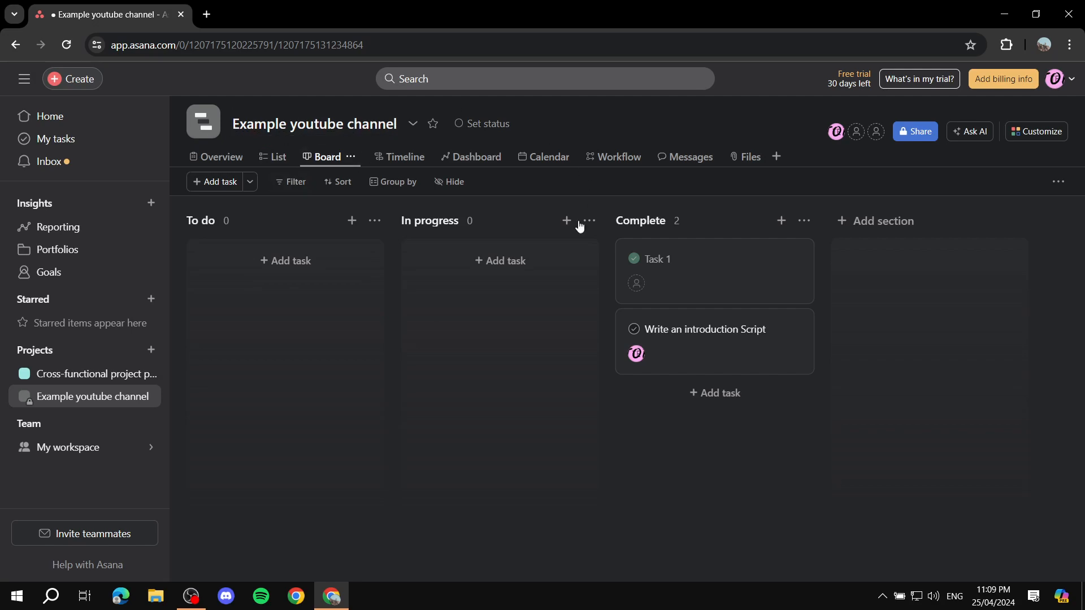
- Check the project status choices without changing them, then open My workspace
{"action": "left_click", "coordinate": [476, 128]}
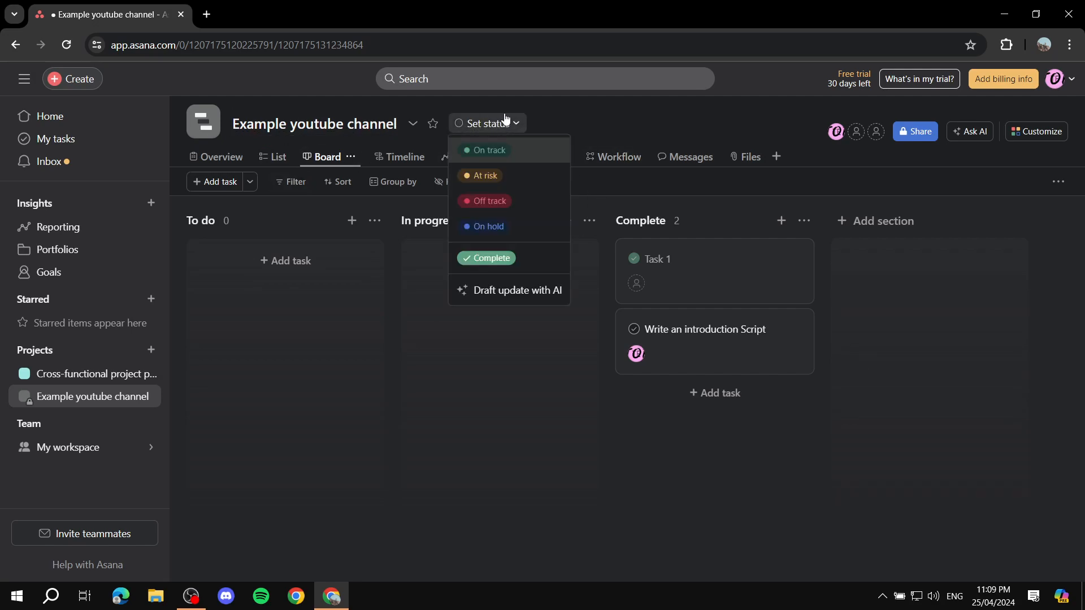
{"action": "left_click", "coordinate": [496, 124]}
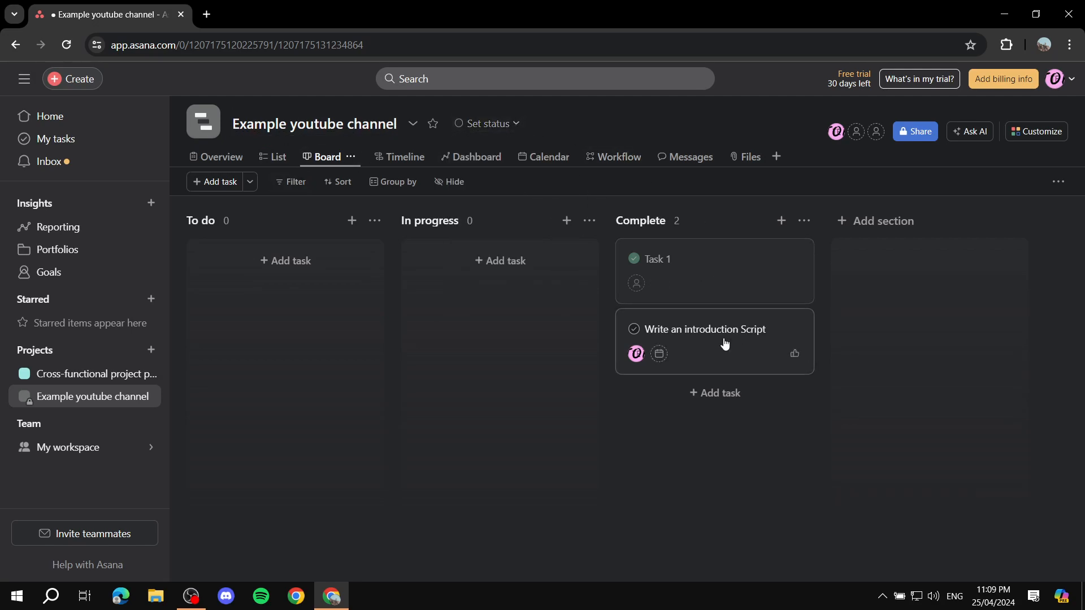
{"action": "left_click", "coordinate": [499, 130]}
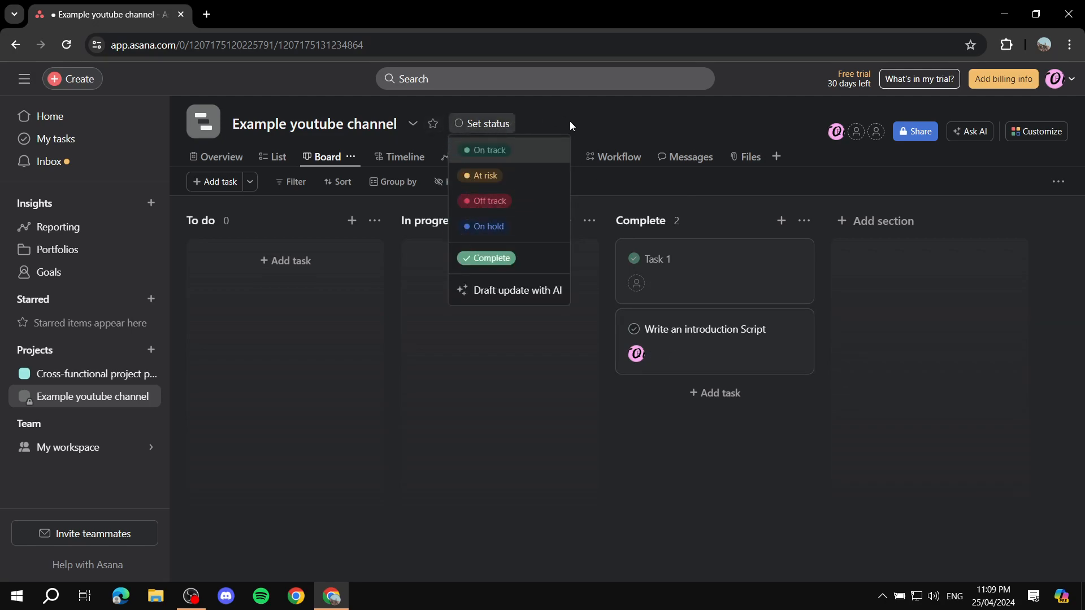
{"action": "left_click", "coordinate": [600, 104]}
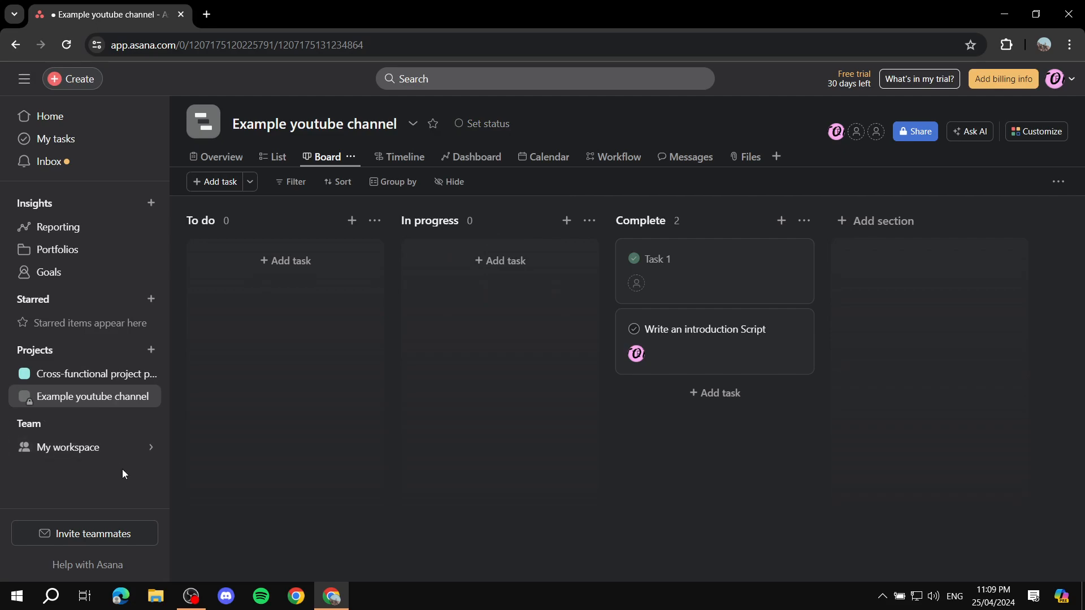
{"action": "left_click", "coordinate": [60, 447]}
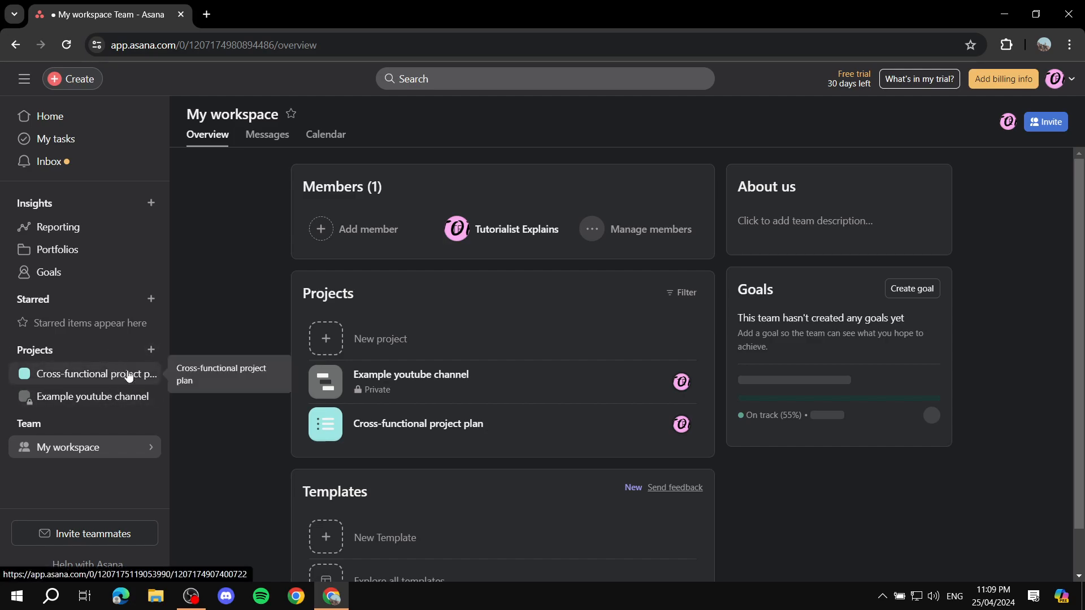
- Look over the My workspace team overview with its one member and two projects
{"action": "scroll", "coordinate": [419, 389], "scroll_direction": "down", "scroll_amount": 1}
{"action": "scroll", "coordinate": [413, 333], "scroll_direction": "up", "scroll_amount": 1}
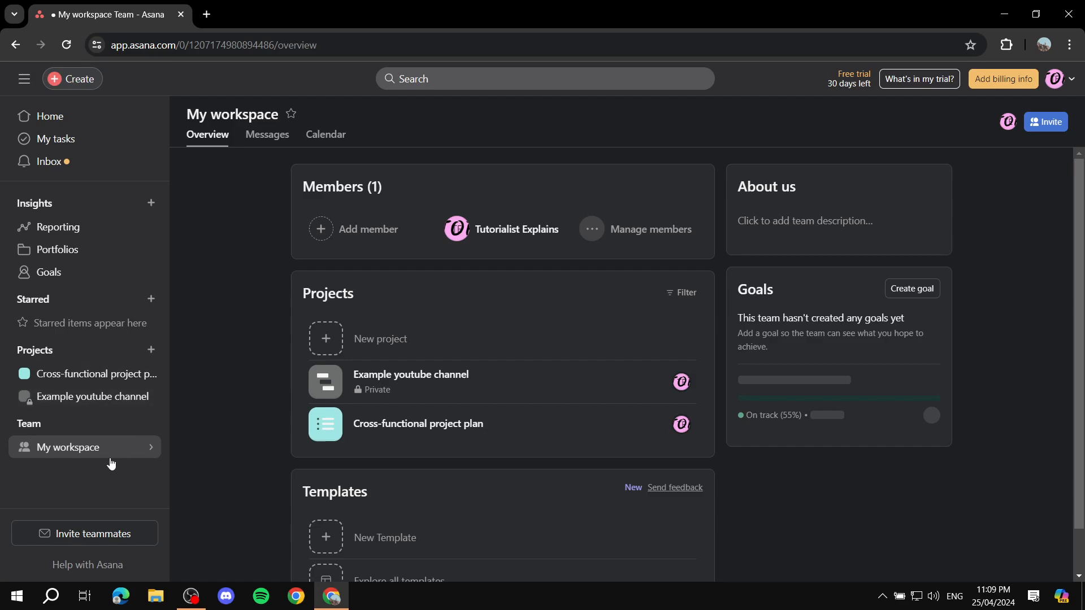
{"action": "mouse_move", "coordinate": [58, 448]}
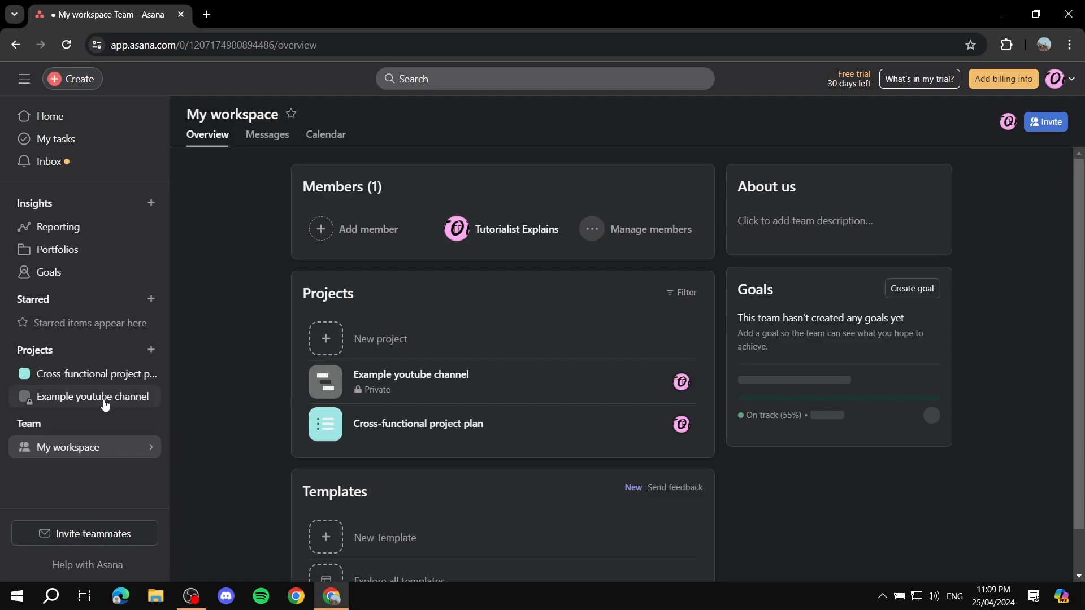
{"action": "mouse_move", "coordinate": [111, 453]}
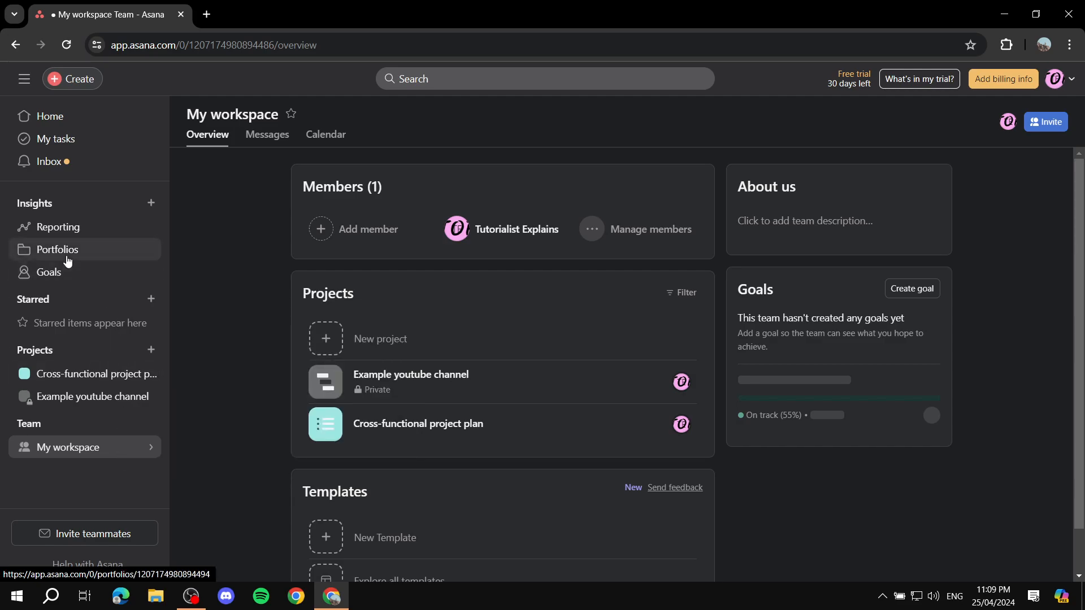
- Visit the Portfolios, Goals and Reporting pages, then return to Home
{"action": "left_click", "coordinate": [145, 252]}
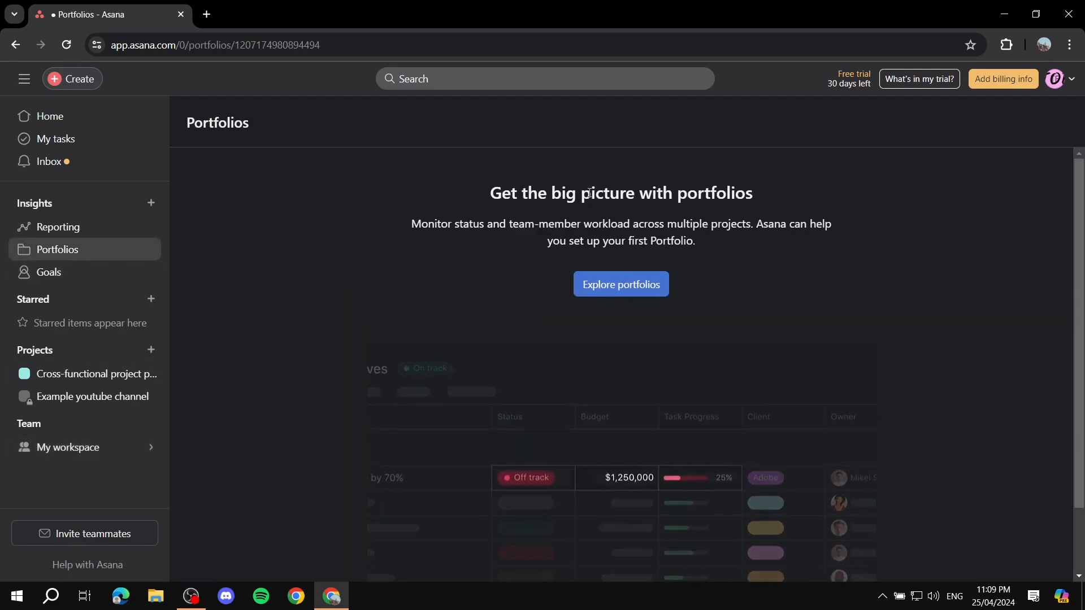
{"action": "left_click", "coordinate": [60, 277]}
{"action": "left_click", "coordinate": [89, 223]}
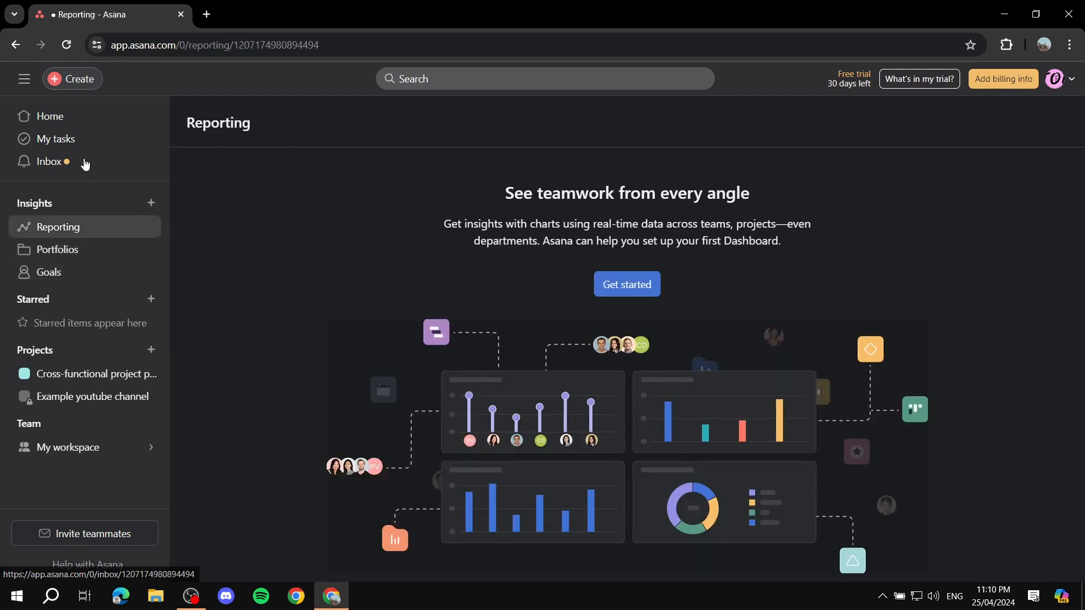
{"action": "left_click", "coordinate": [63, 122]}
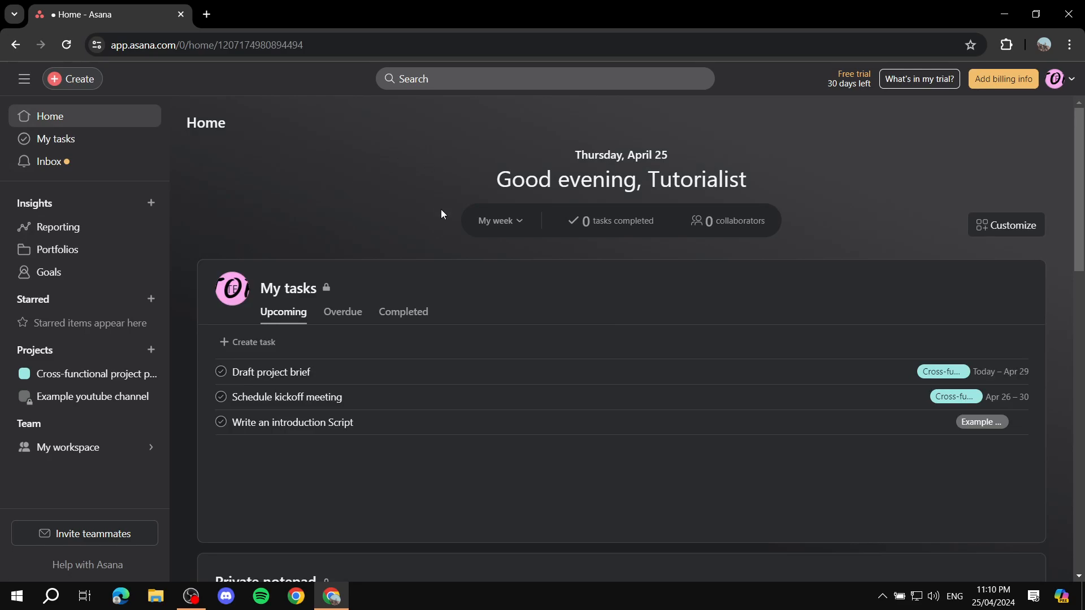
- Review My tasks' three upcoming tasks on Home, clearing an accidental text selection
{"action": "scroll", "coordinate": [442, 213], "scroll_direction": "down", "scroll_amount": 15}
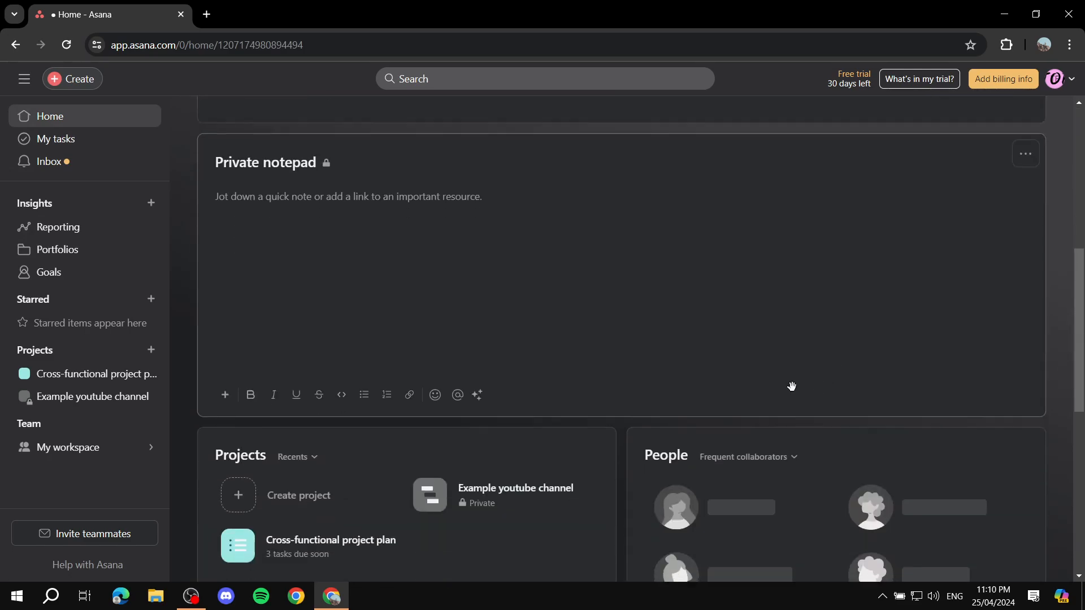
{"action": "scroll", "coordinate": [594, 305], "scroll_direction": "up", "scroll_amount": 15}
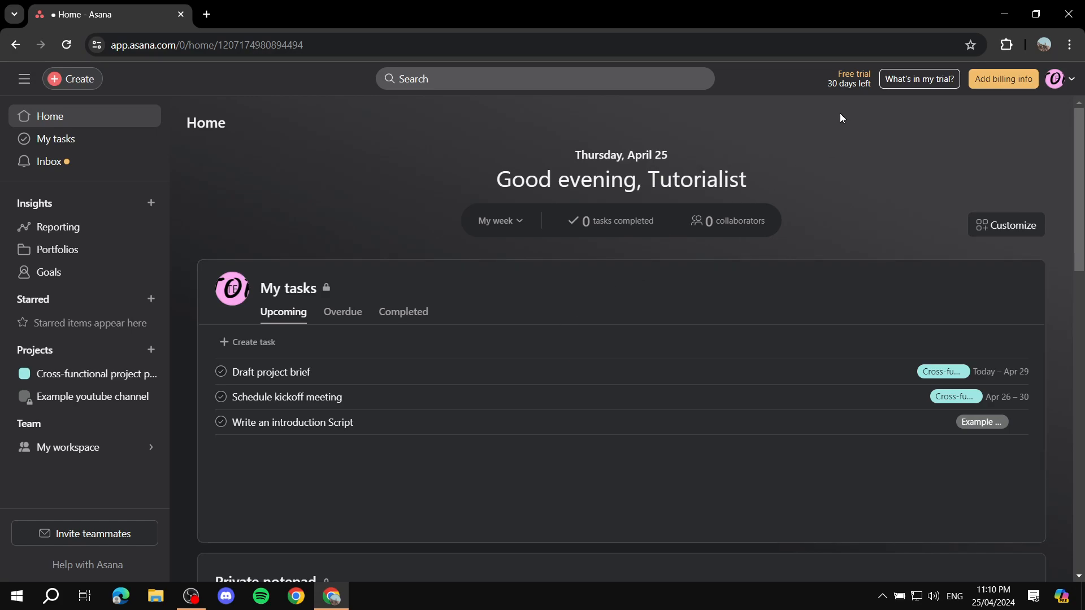
{"action": "left_click_drag", "start_coordinate": [836, 72], "coordinate": [873, 94]}
{"action": "left_click", "coordinate": [830, 170]}
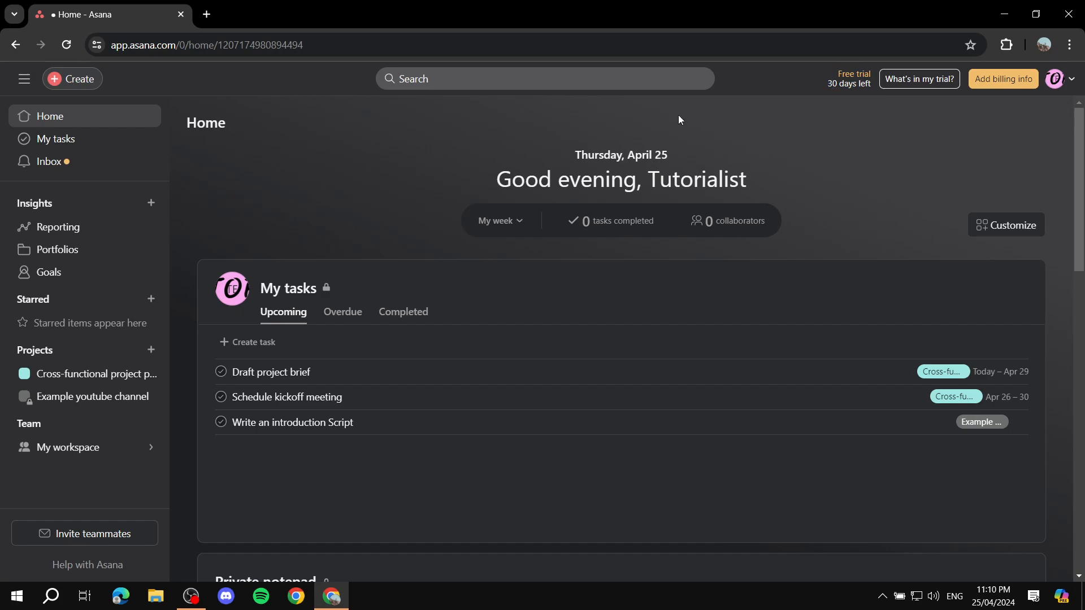